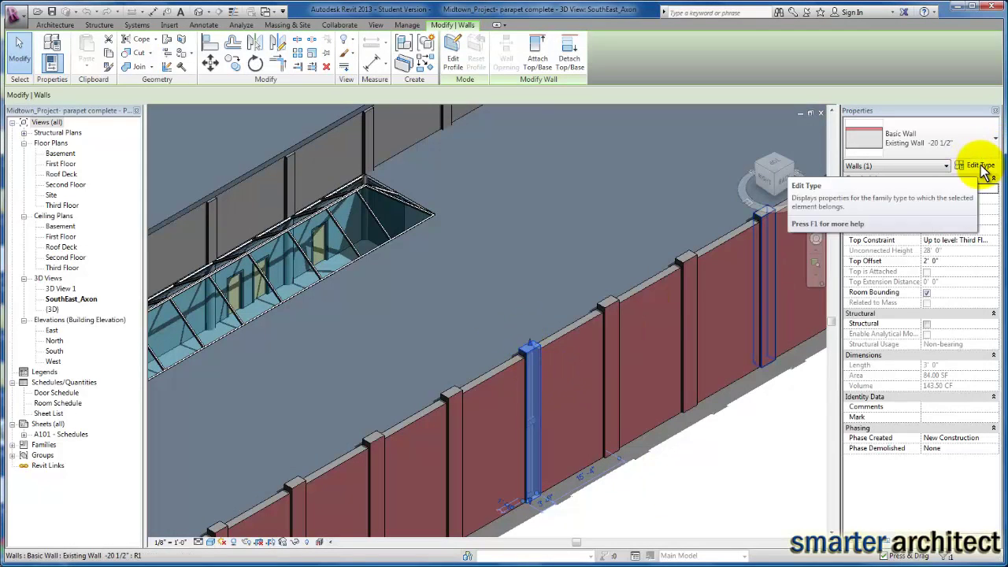
# Step: Open the Existing Wall -20 1/2" type's layer structure and preview it in Section view
pyautogui.click(981, 166)
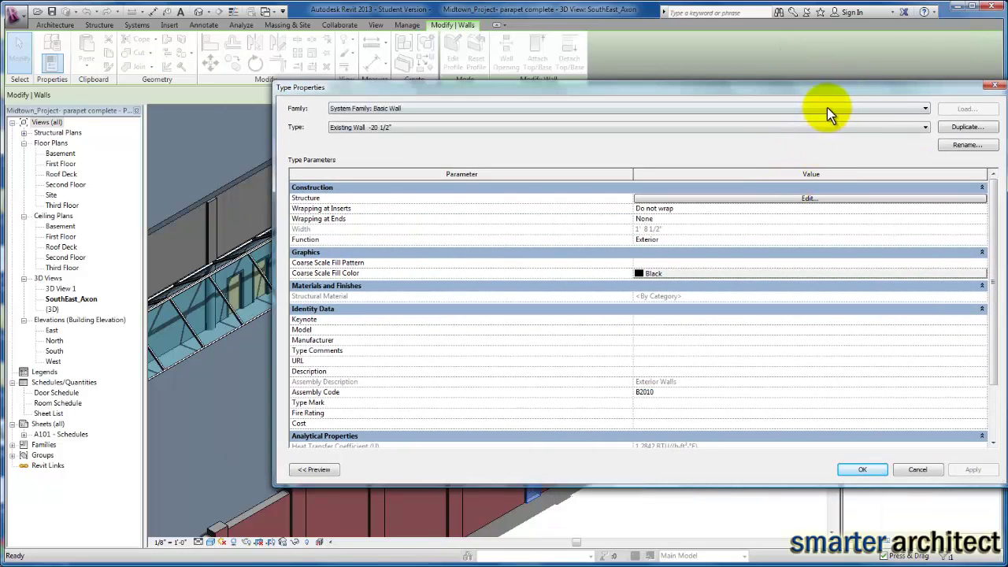
pyautogui.moveTo(845, 89); pyautogui.dragTo(818, 89)
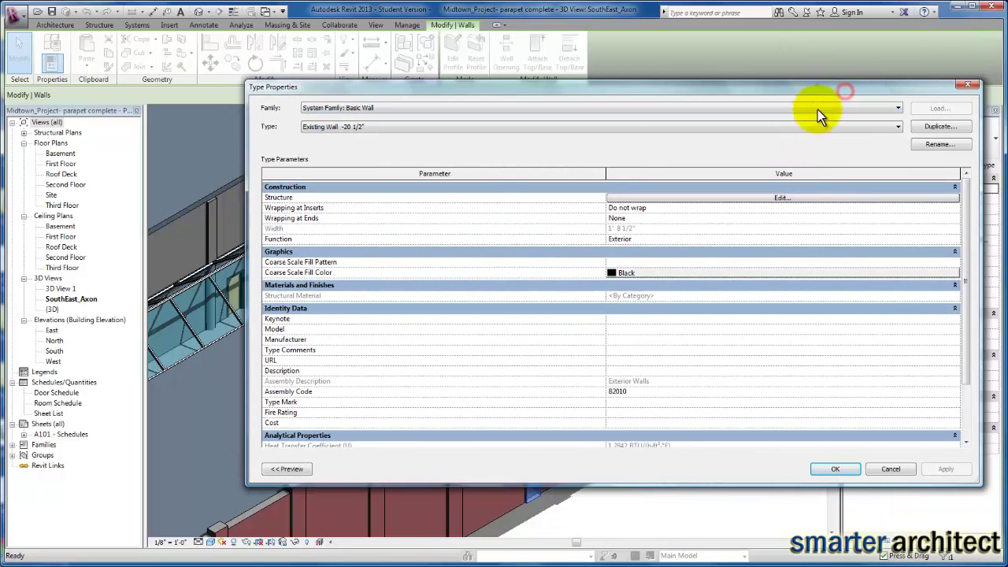
pyautogui.click(782, 198)
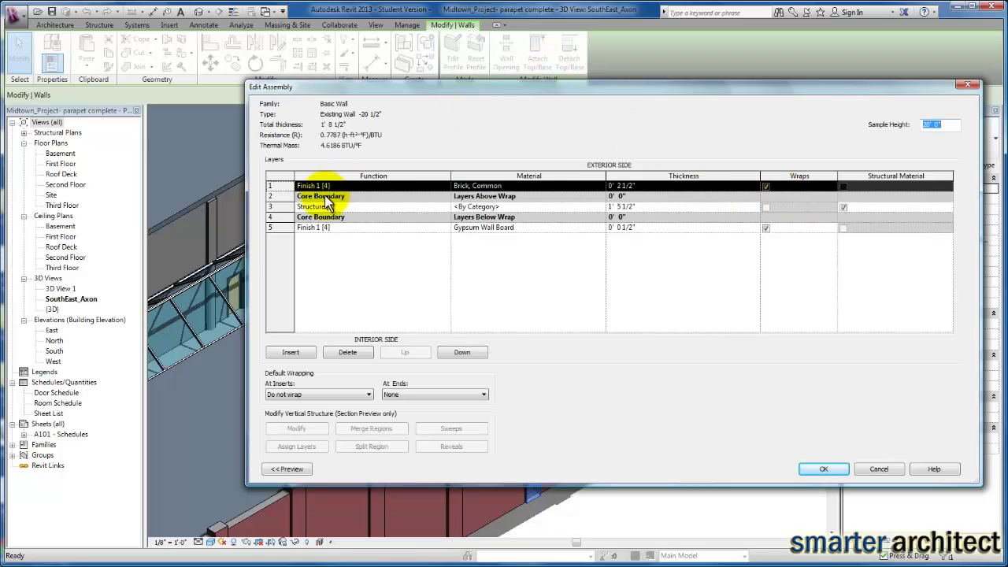
pyautogui.moveTo(245, 245); pyautogui.dragTo(341, 245)
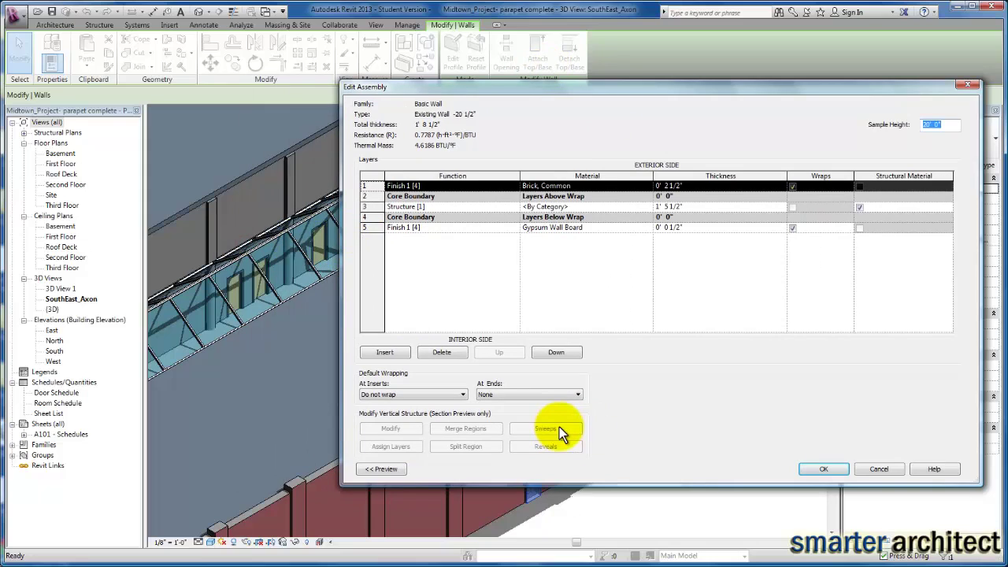
pyautogui.click(386, 469)
pyautogui.click(428, 470)
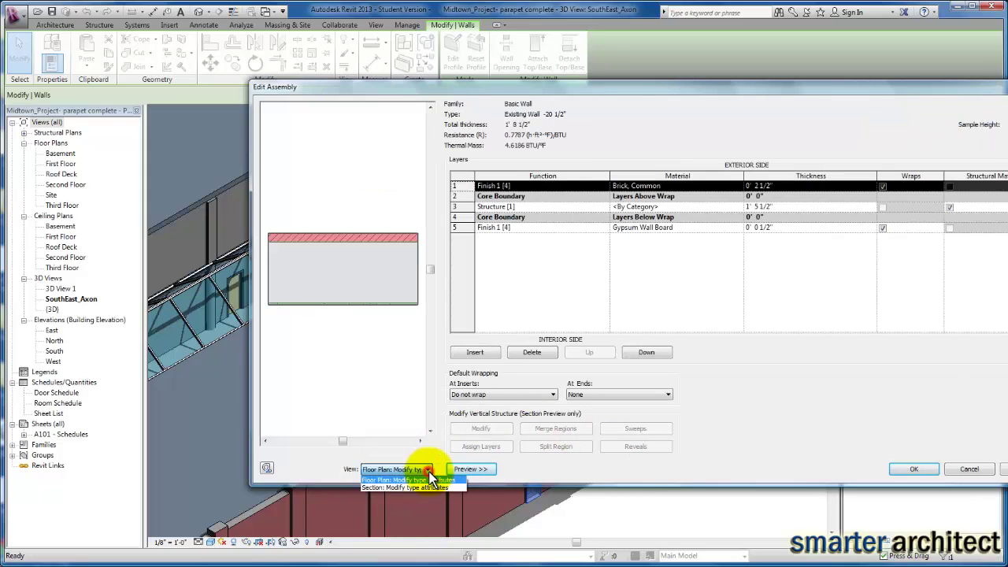
pyautogui.click(418, 487)
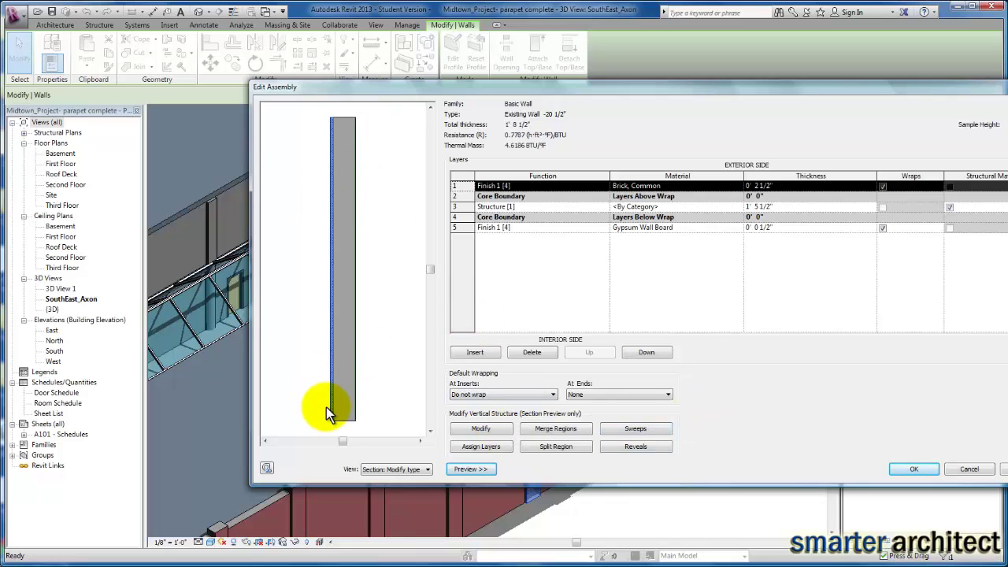
# Step: Add a new wall sweep row and give it the Parapet Cap-Precast profile
pyautogui.click(659, 435)
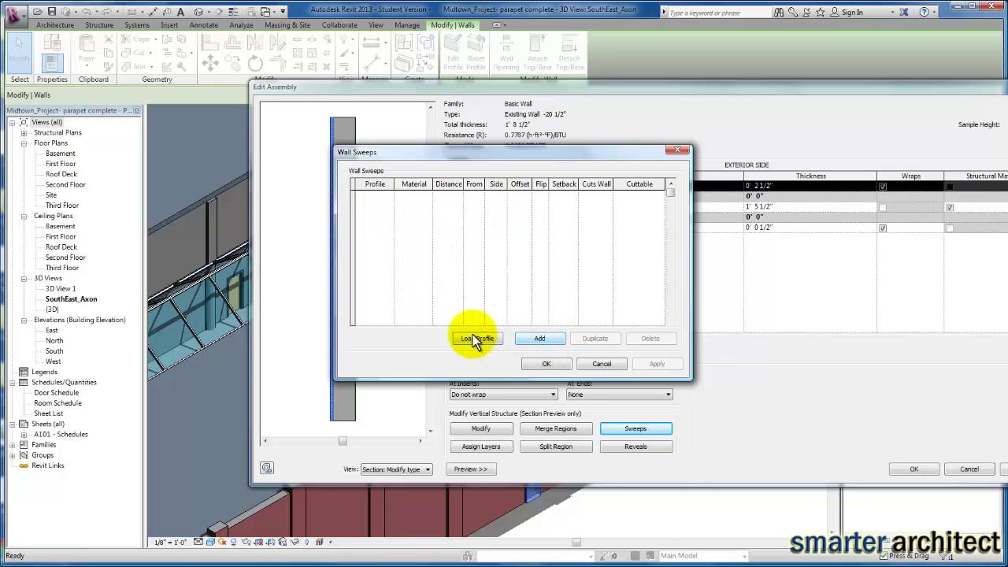
pyautogui.click(549, 339)
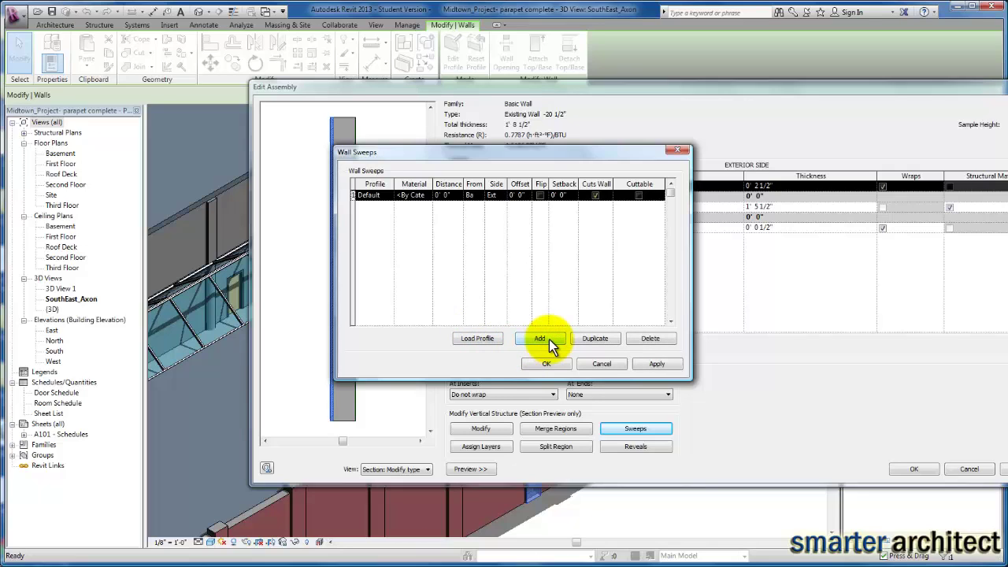
pyautogui.click(387, 196)
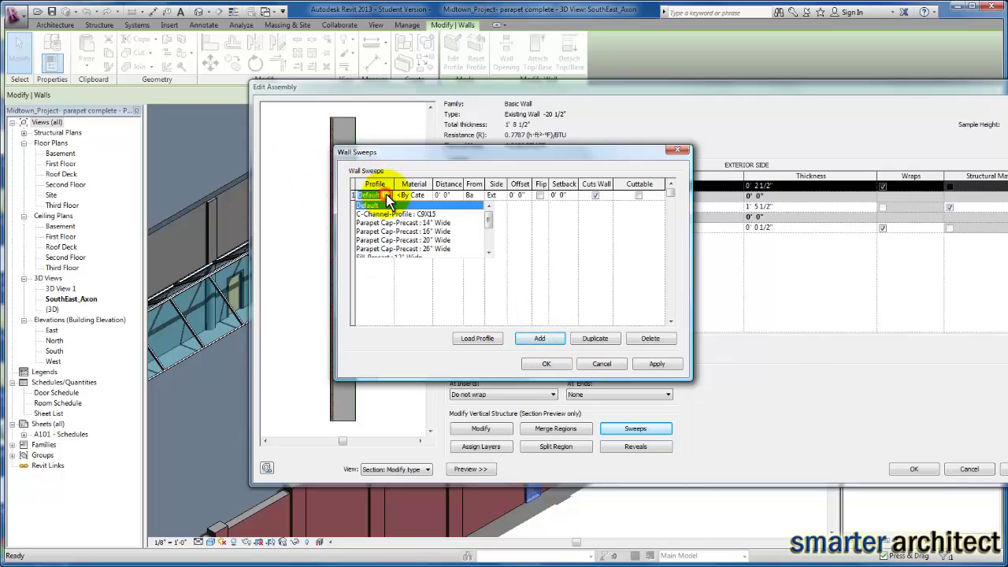
pyautogui.click(402, 241)
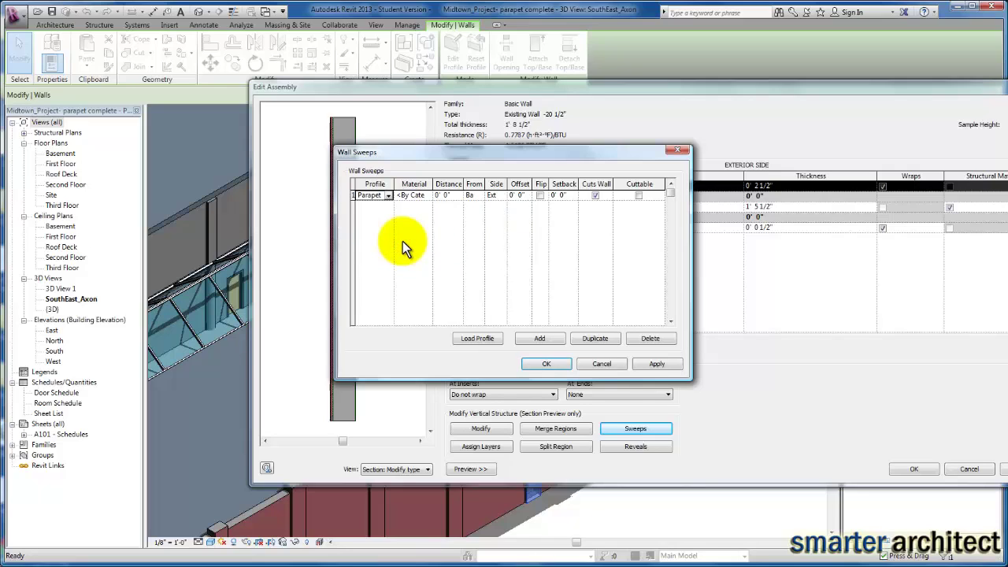
pyautogui.click(426, 197)
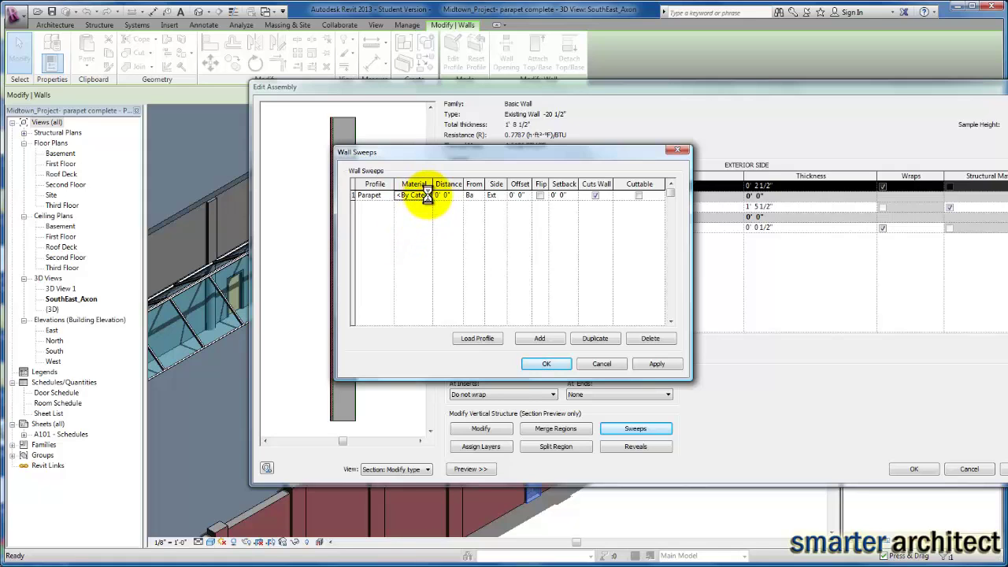
# Step: Search the Material Browser for 'precast' and assign Concrete, Precast to the sweep
pyautogui.click(428, 195)
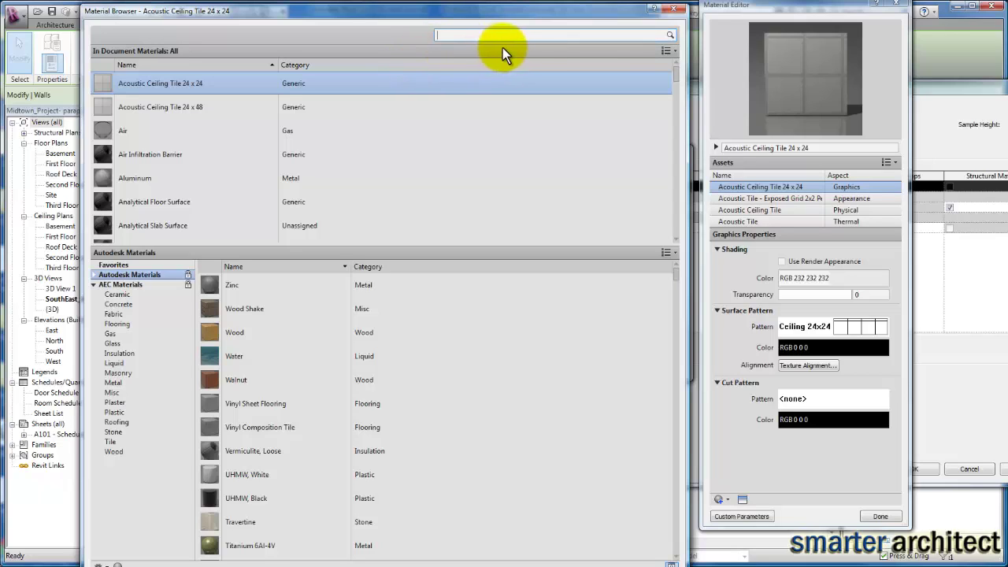
pyautogui.write('precast')
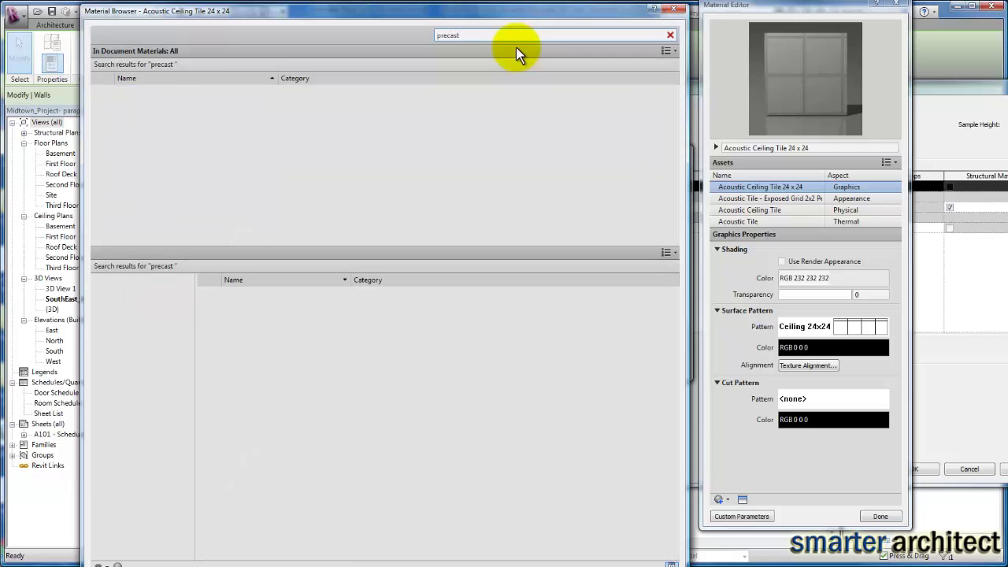
pyautogui.click(150, 95)
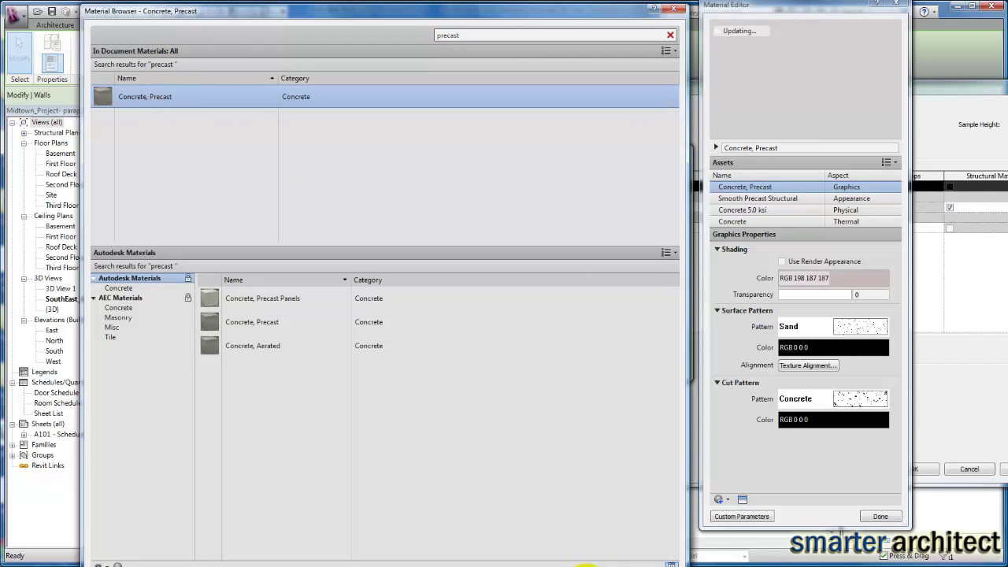
pyautogui.click(579, 555)
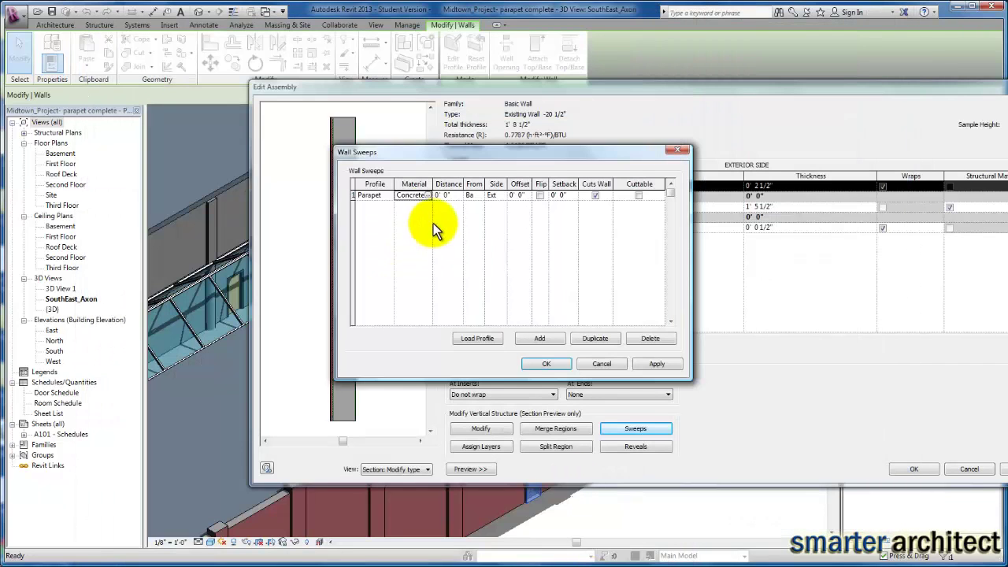
# Step: Measure the sweep from the wall's Top and apply it to the preview
pyautogui.click(479, 195)
pyautogui.click(479, 195)
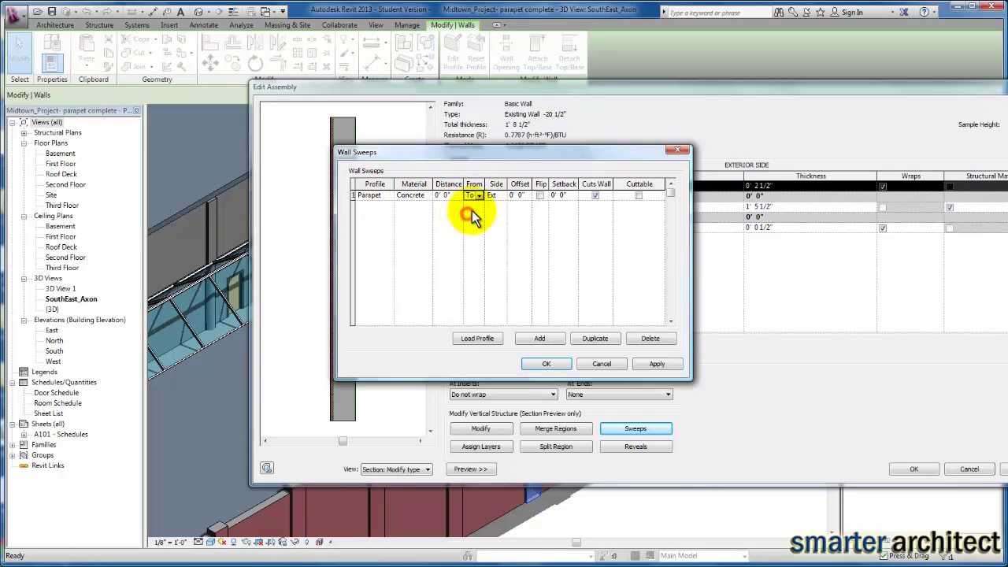
pyautogui.click(472, 210)
pyautogui.moveTo(491, 155); pyautogui.dragTo(637, 152)
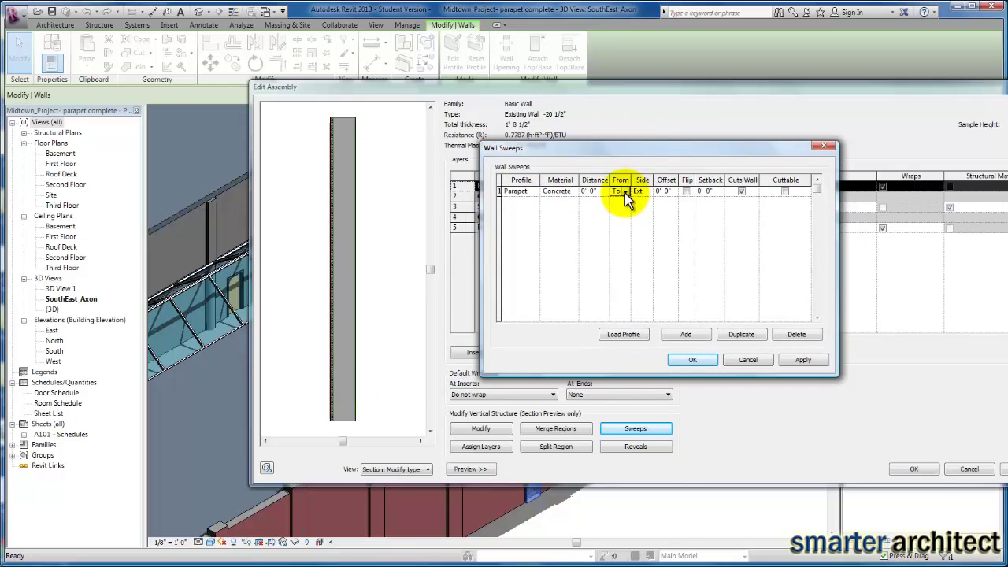
pyautogui.click(804, 359)
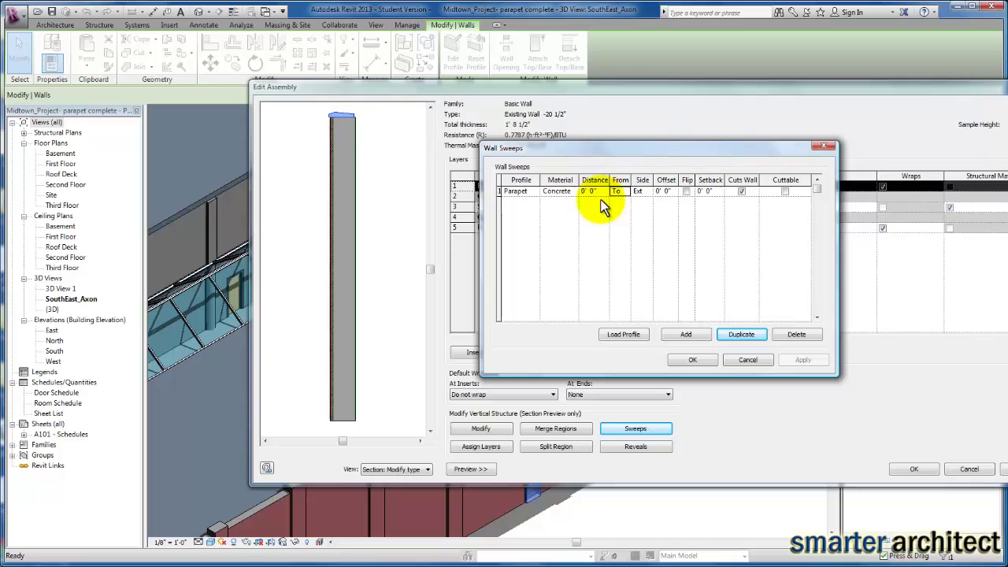
# Step: Set the sweep offset to 2", then revise it to -0' 1" and apply
pyautogui.click(670, 191)
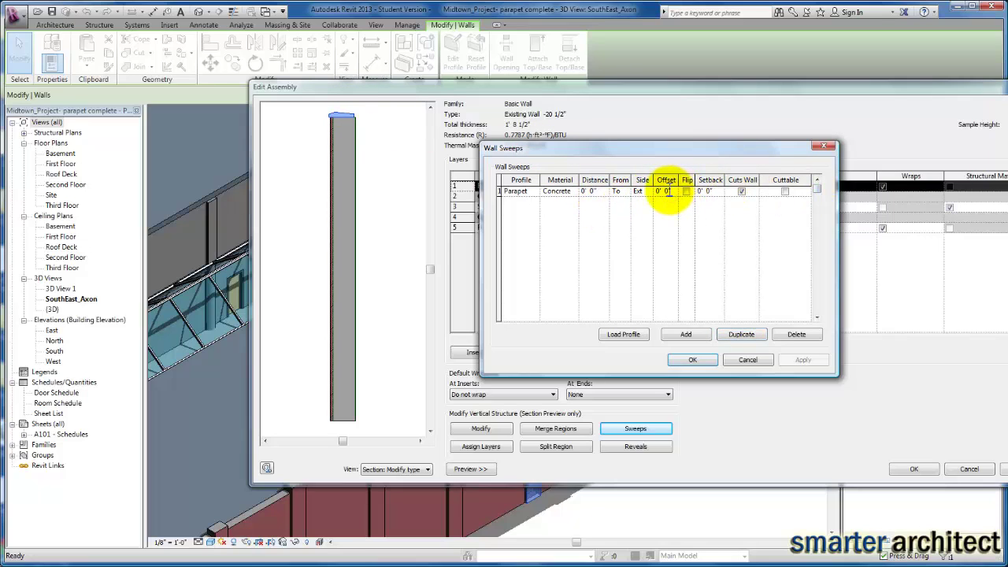
pyautogui.doubleClick(666, 192)
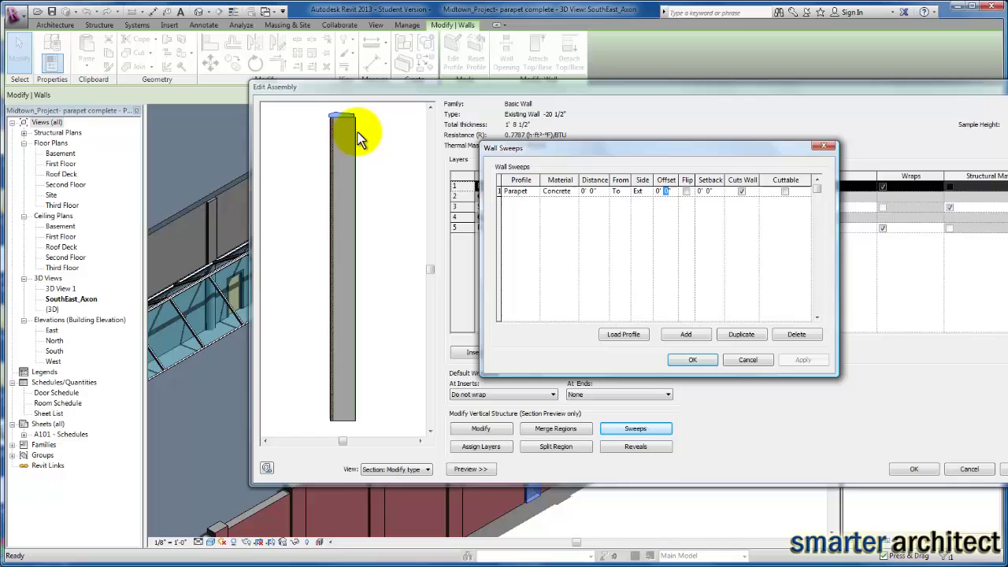
pyautogui.write('2')
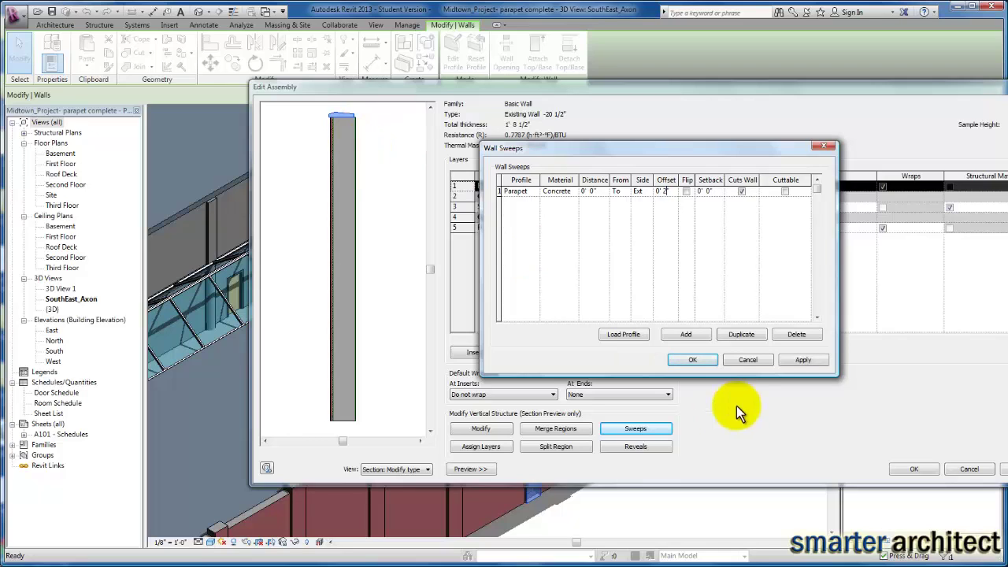
pyautogui.click(806, 363)
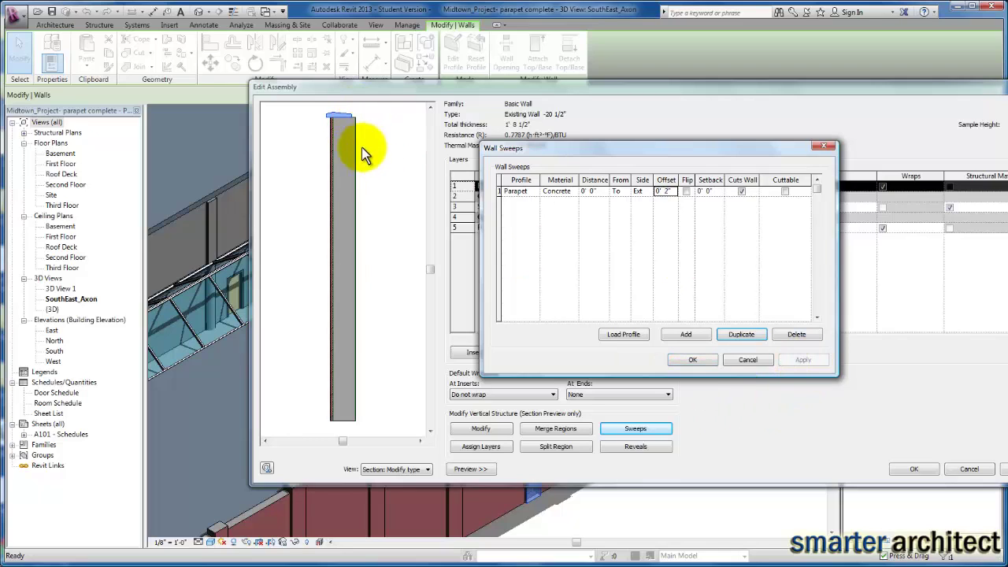
pyautogui.click(656, 191)
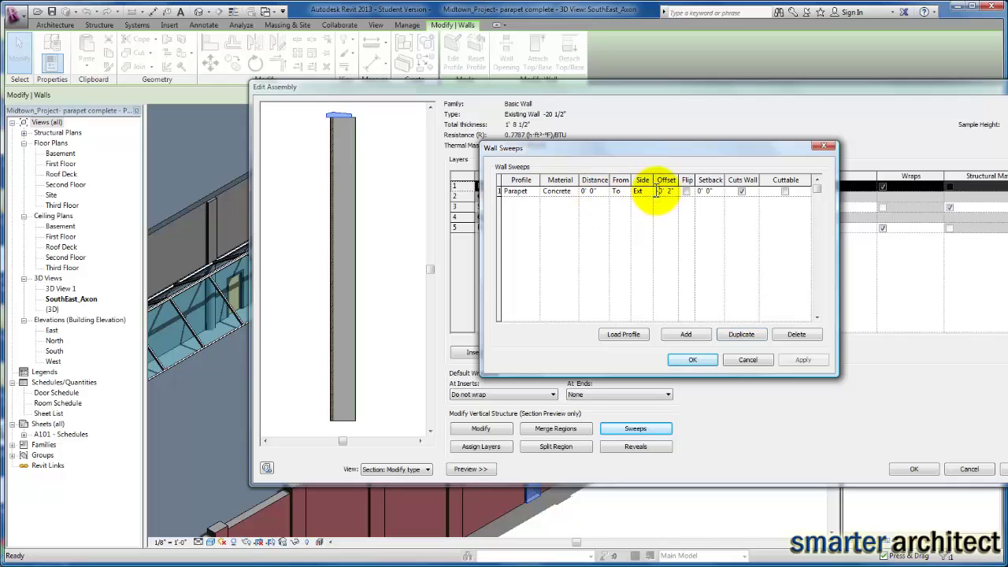
pyautogui.click(669, 191)
pyautogui.write('-')
pyautogui.press('Return')
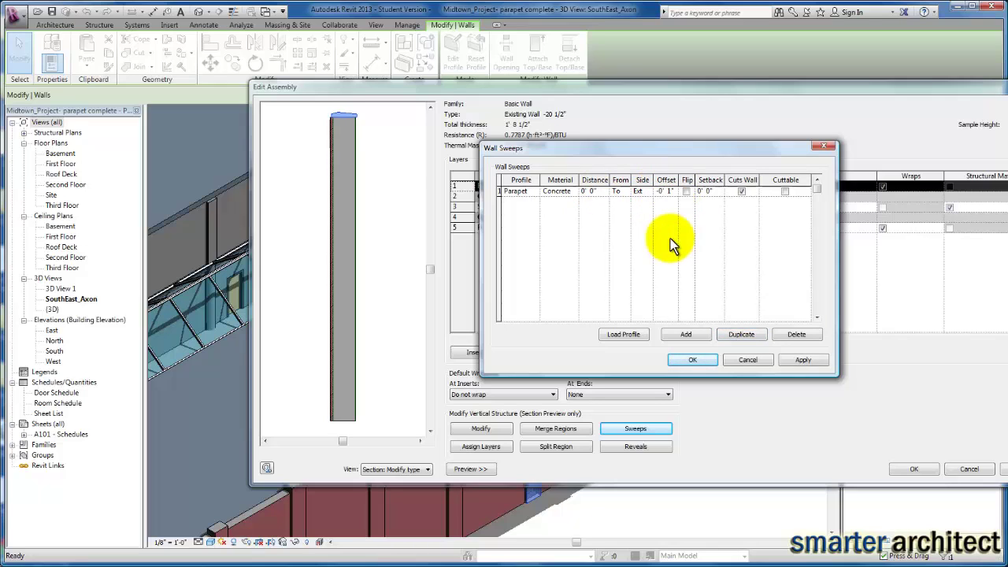
pyautogui.click(802, 360)
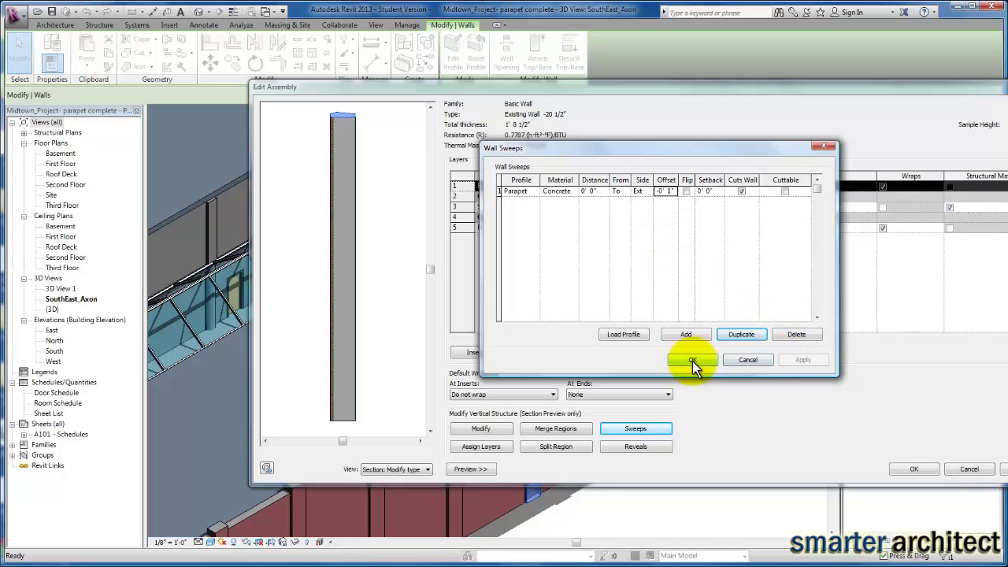
# Step: Turn off the sweep's Cuts Wall option and close the Wall Sweeps dialog
pyautogui.click(693, 360)
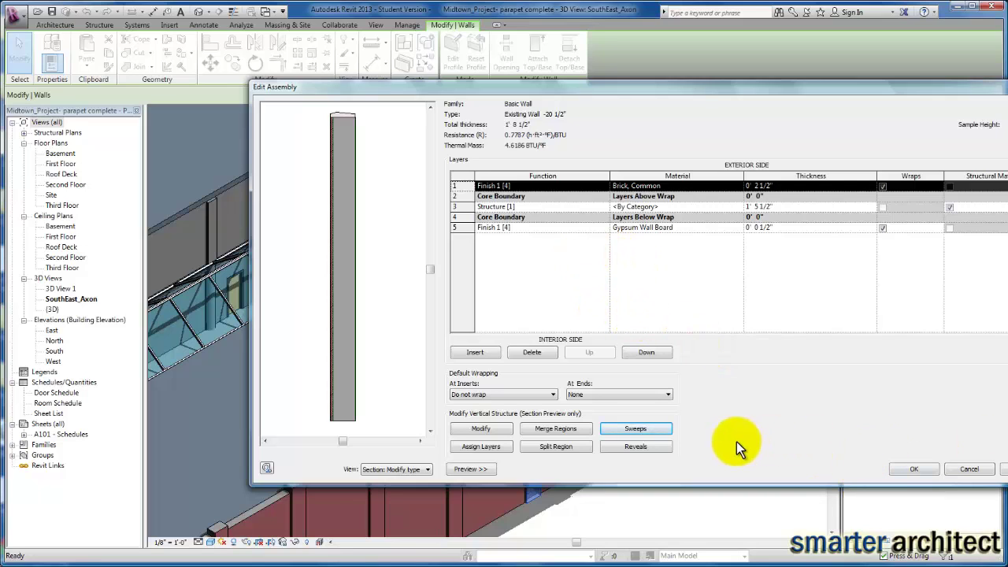
pyautogui.click(650, 429)
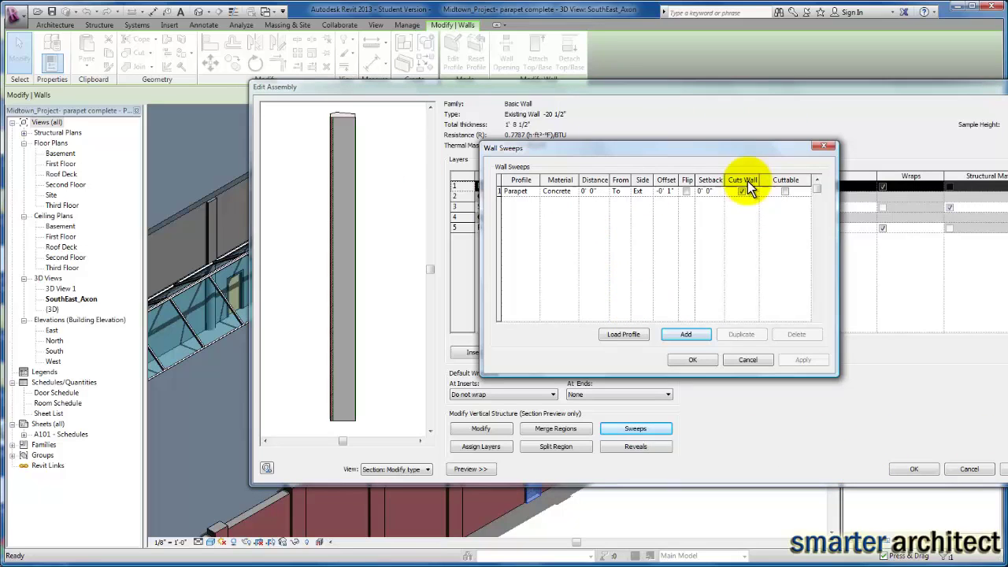
pyautogui.click(742, 191)
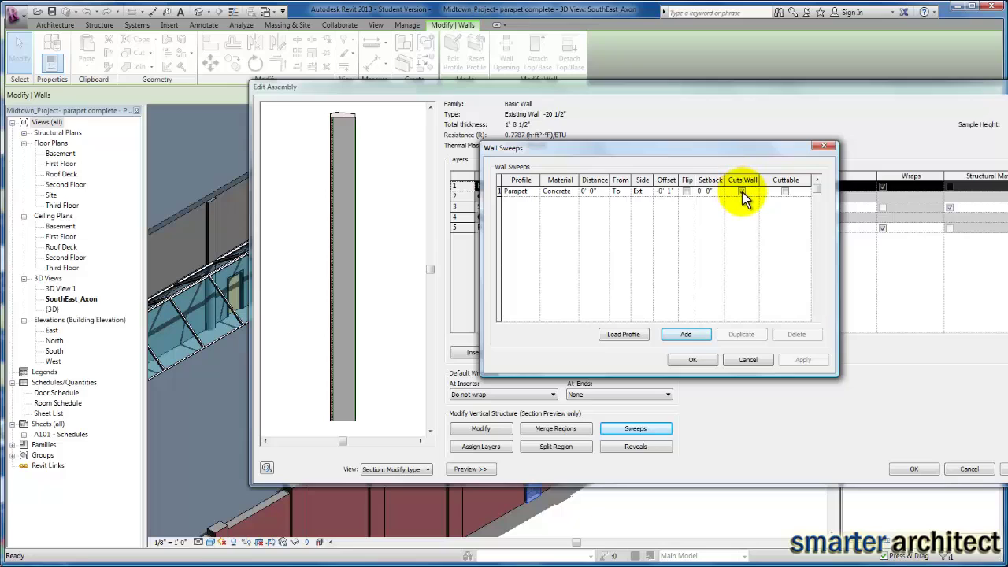
pyautogui.click(742, 192)
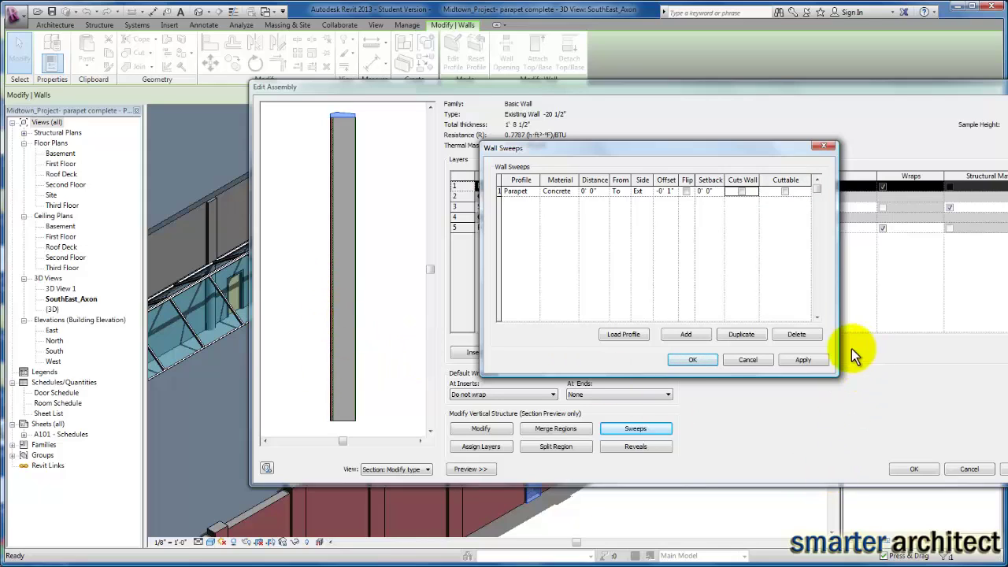
pyautogui.click(695, 359)
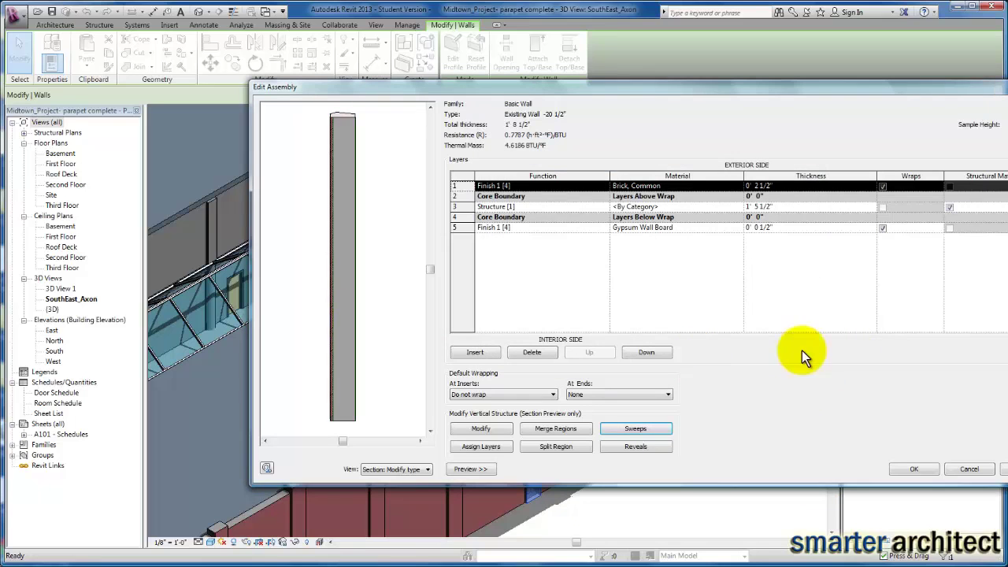
# Step: Accept the layer structure, then apply and confirm the pilaster type's settings
pyautogui.click(913, 469)
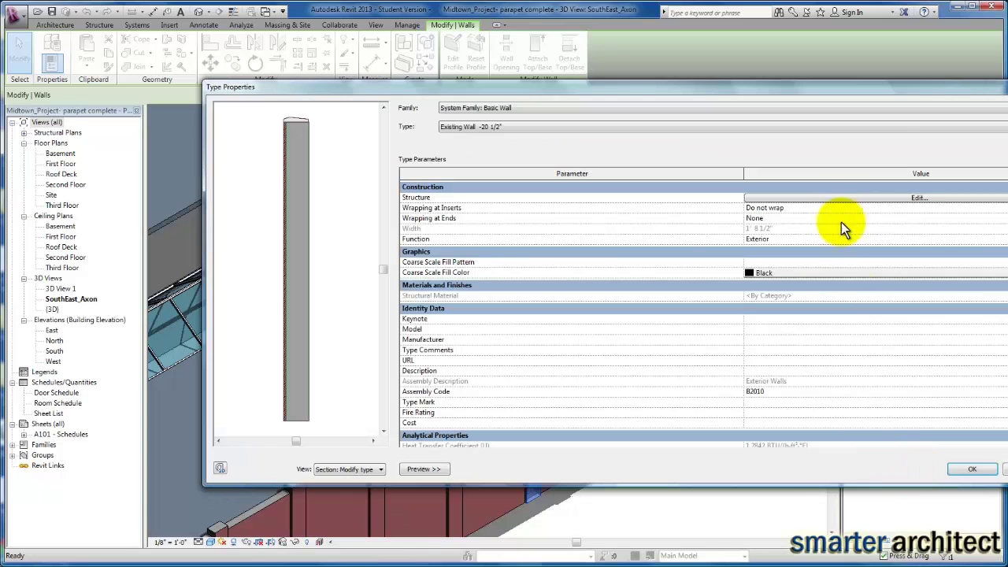
pyautogui.moveTo(917, 94); pyautogui.dragTo(809, 89)
pyautogui.moveTo(1005, 128); pyautogui.dragTo(905, 129)
pyautogui.click(869, 465)
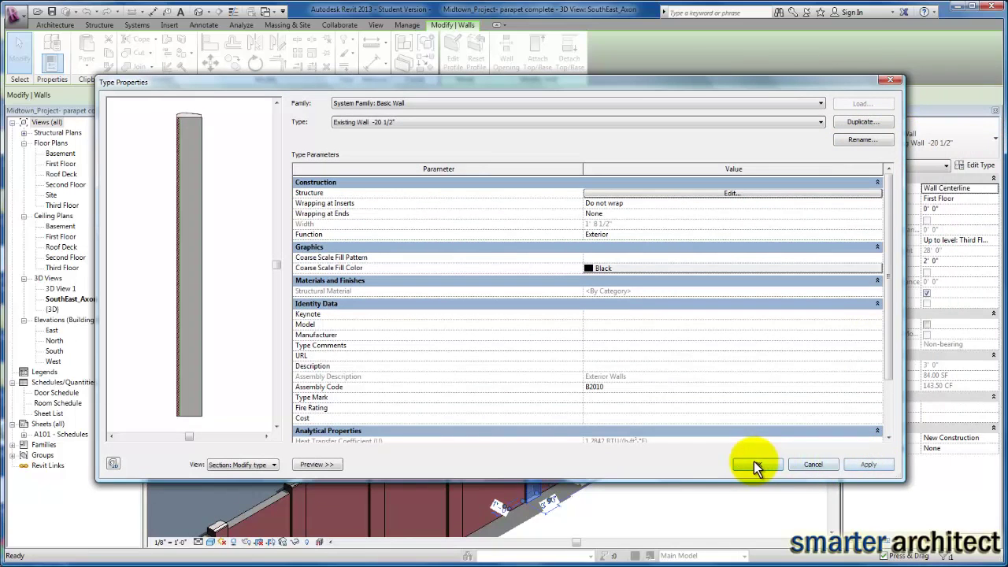
pyautogui.click(754, 465)
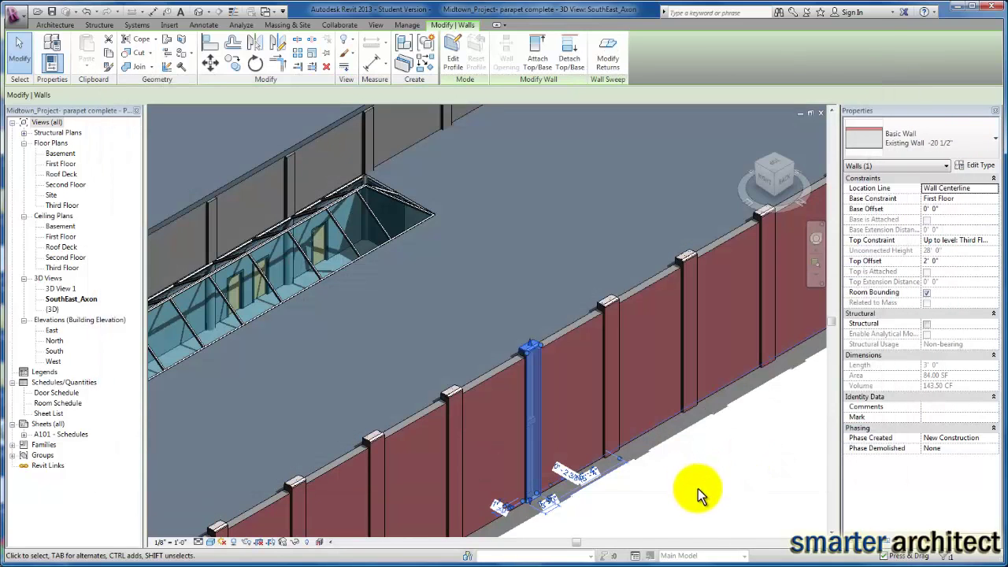
# Step: Deselect the pilaster and navigate to the other wing's uncapped Generic 15 3/4" pilasters
pyautogui.click(711, 506)
pyautogui.scroll(4, 534, 398)
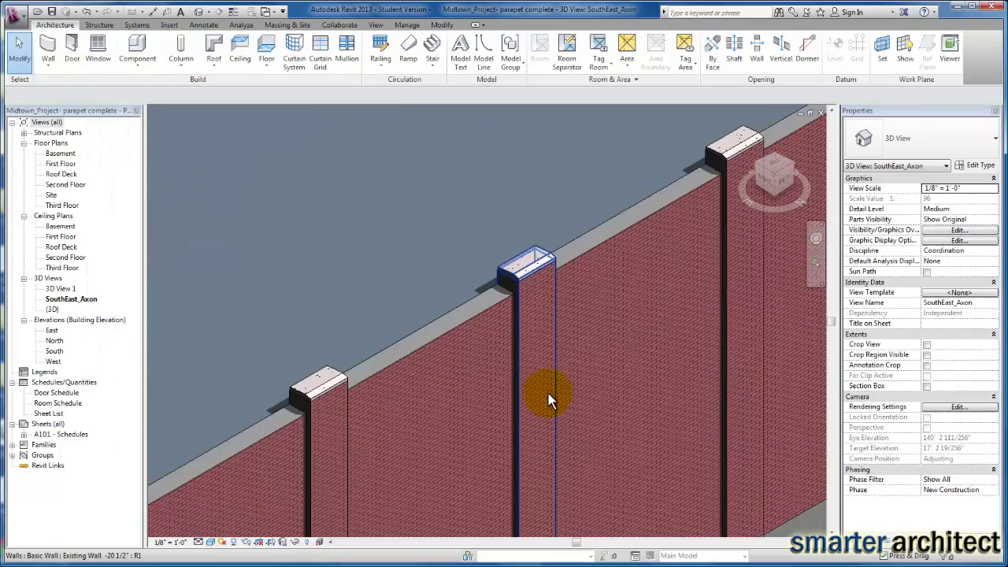
pyautogui.scroll(-3, 535, 341)
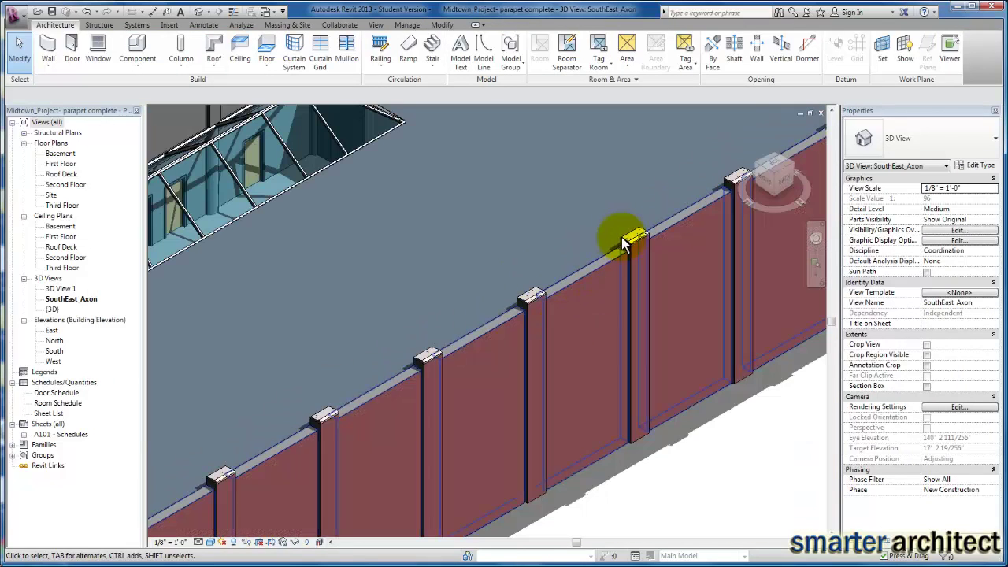
pyautogui.scroll(-1, 650, 265)
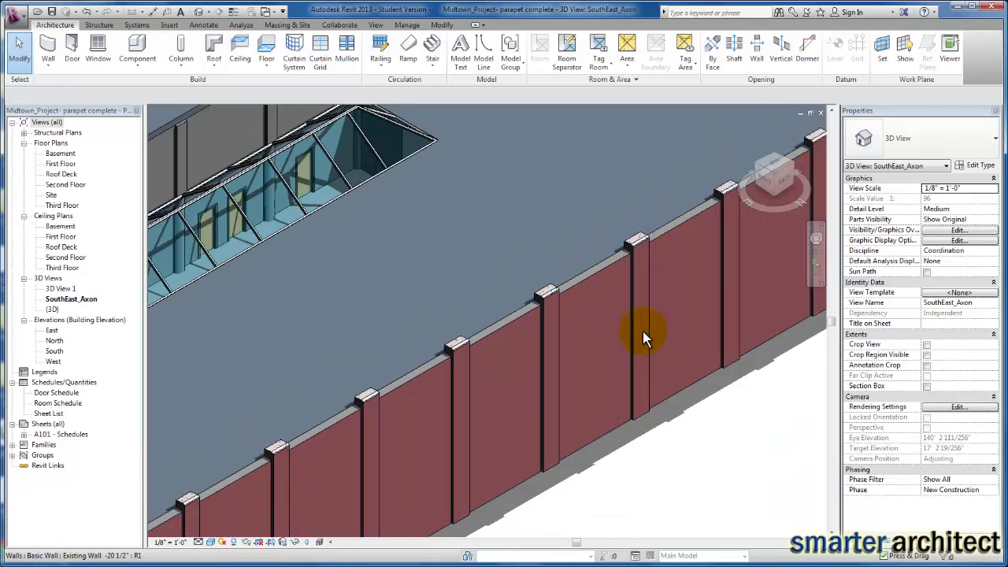
pyautogui.scroll(-2, 670, 461)
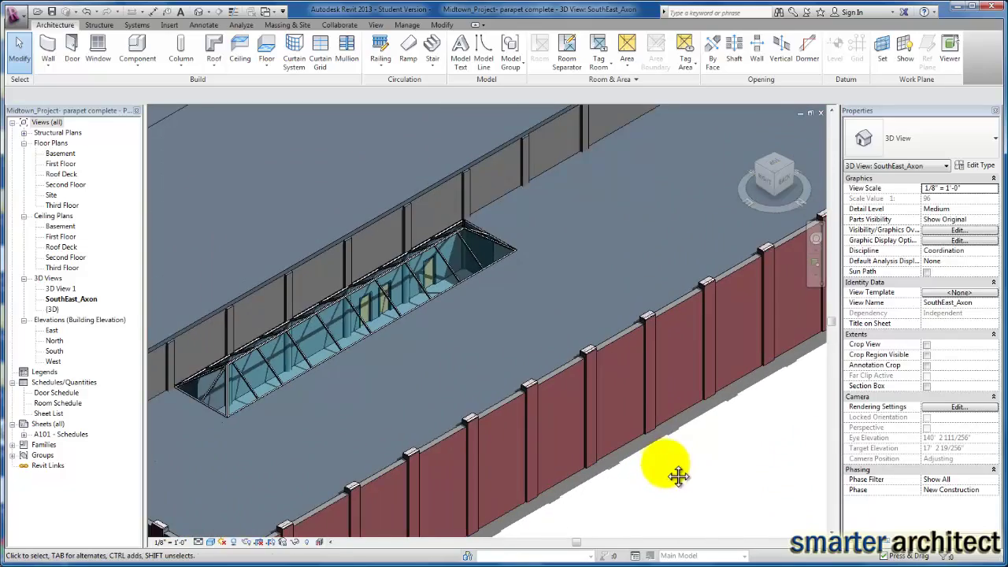
pyautogui.moveTo(675, 477); pyautogui.dragTo(615, 390, button='middle')
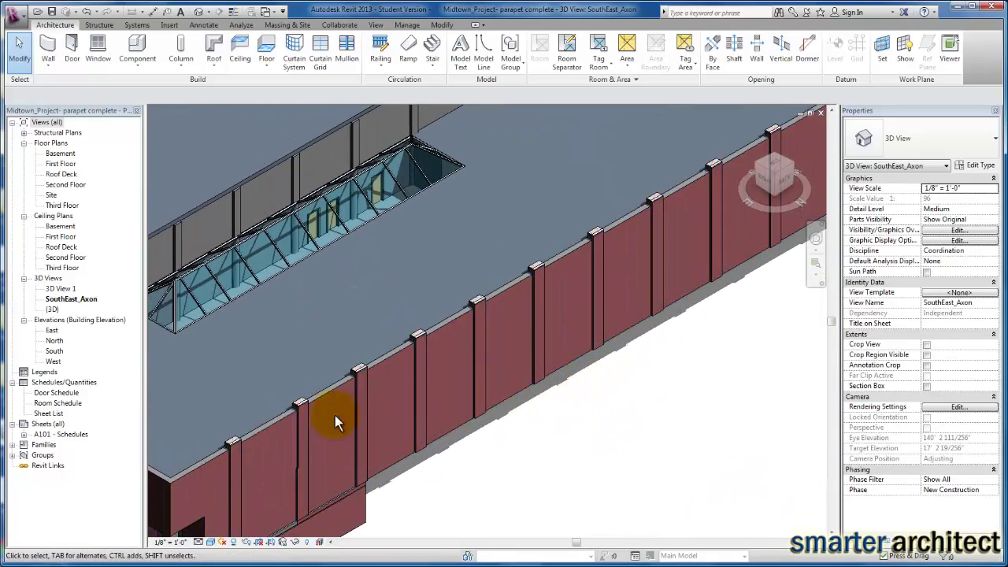
pyautogui.scroll(-3, 513, 434)
pyautogui.scroll(1, 604, 270)
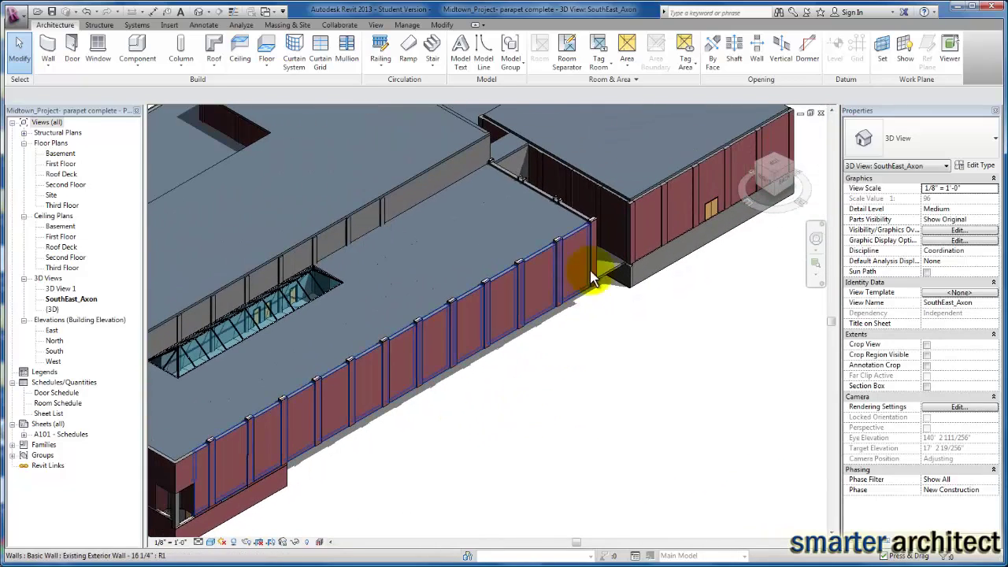
pyautogui.moveTo(607, 286); pyautogui.dragTo(585, 337, button='middle')
pyautogui.scroll(3, 585, 337)
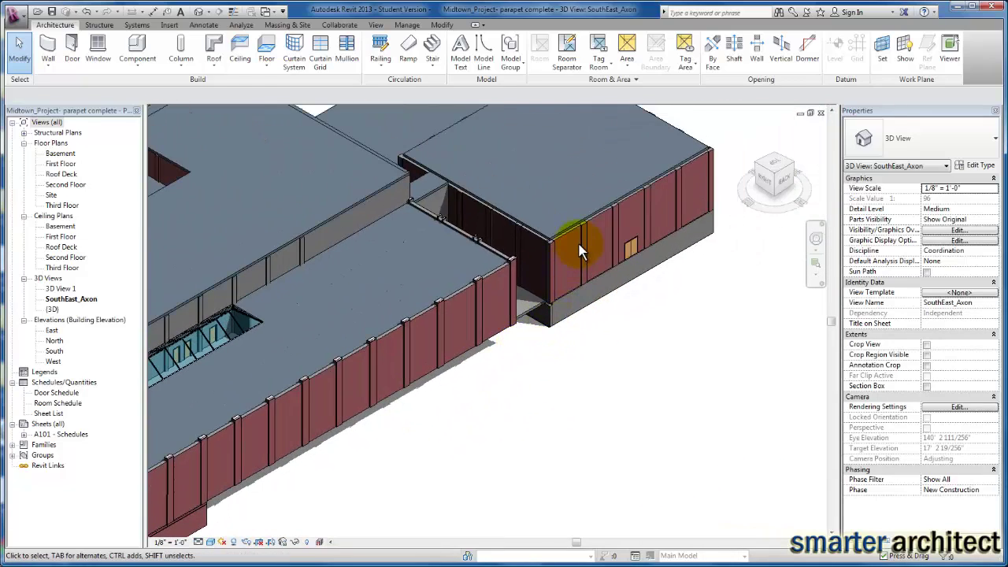
pyautogui.scroll(2, 581, 247)
pyautogui.moveTo(578, 271); pyautogui.dragTo(457, 360, button='middle')
pyautogui.scroll(-1, 457, 355)
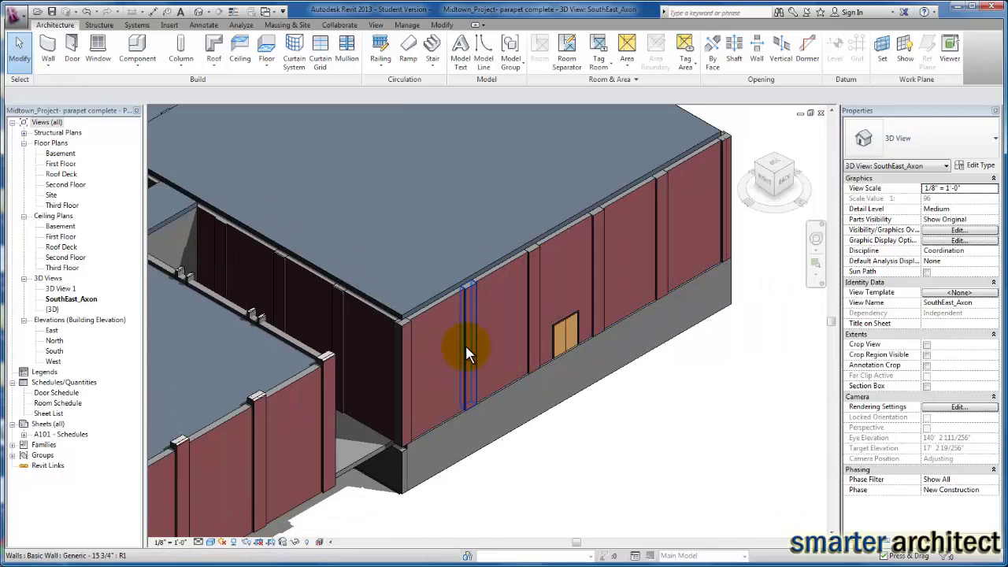
# Step: Select all visible Generic 15 3/4" pilasters, excluding the base strip and corner wall
pyautogui.click(470, 286)
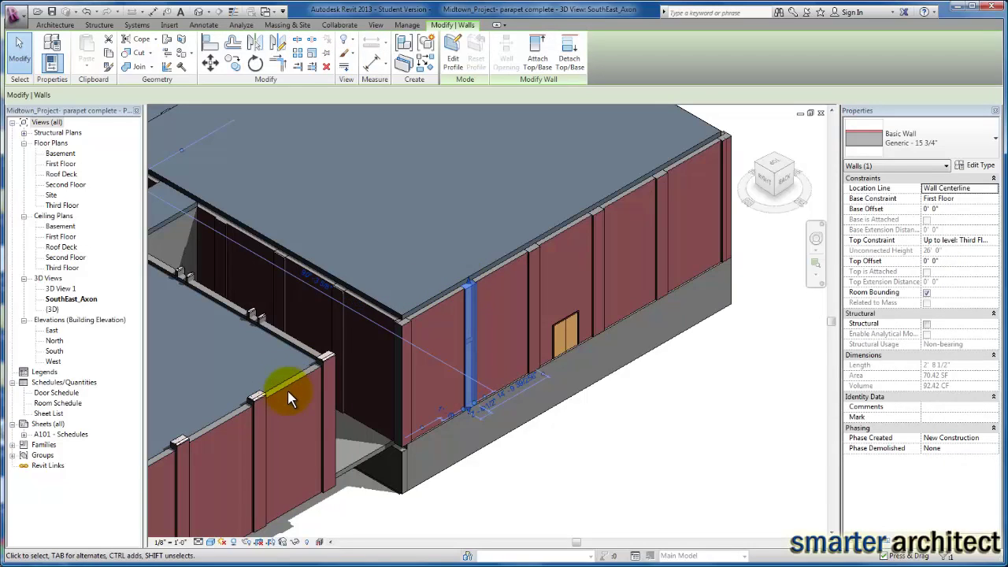
pyautogui.moveTo(537, 250); pyautogui.dragTo(539, 254)
pyautogui.keyDown('ctrl'); pyautogui.click(539, 252); pyautogui.keyUp('ctrl')
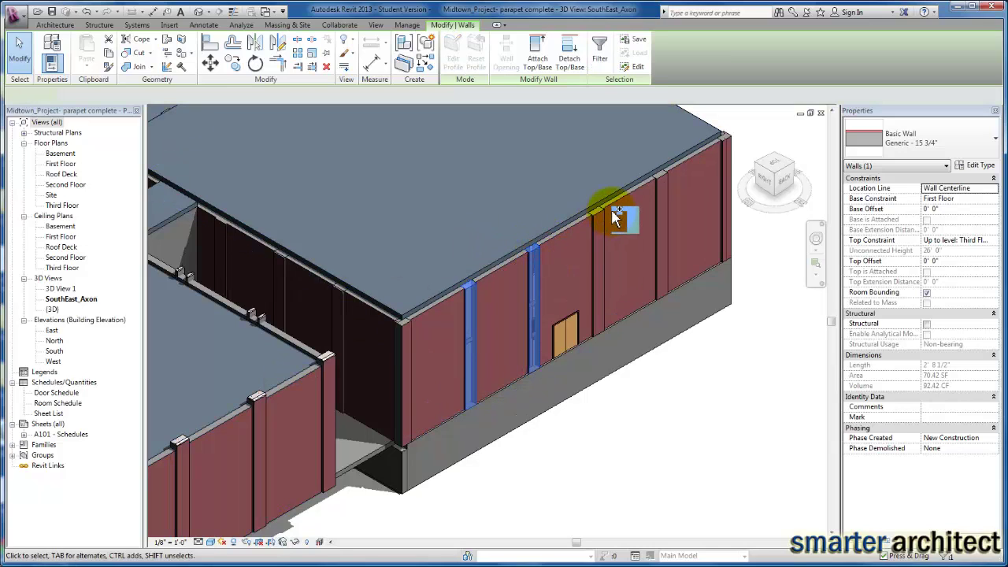
pyautogui.rightClick(536, 268)
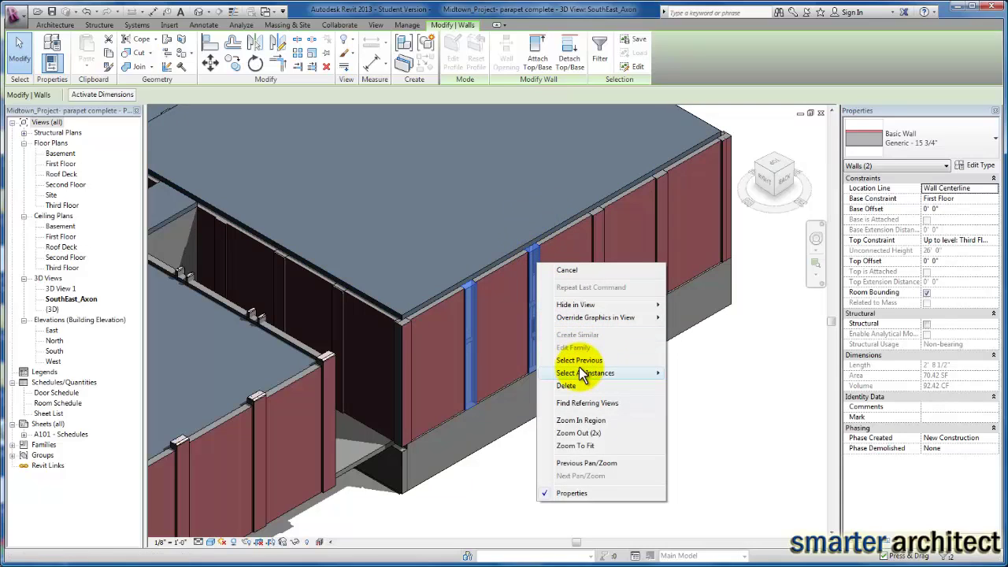
pyautogui.moveTo(580, 370)
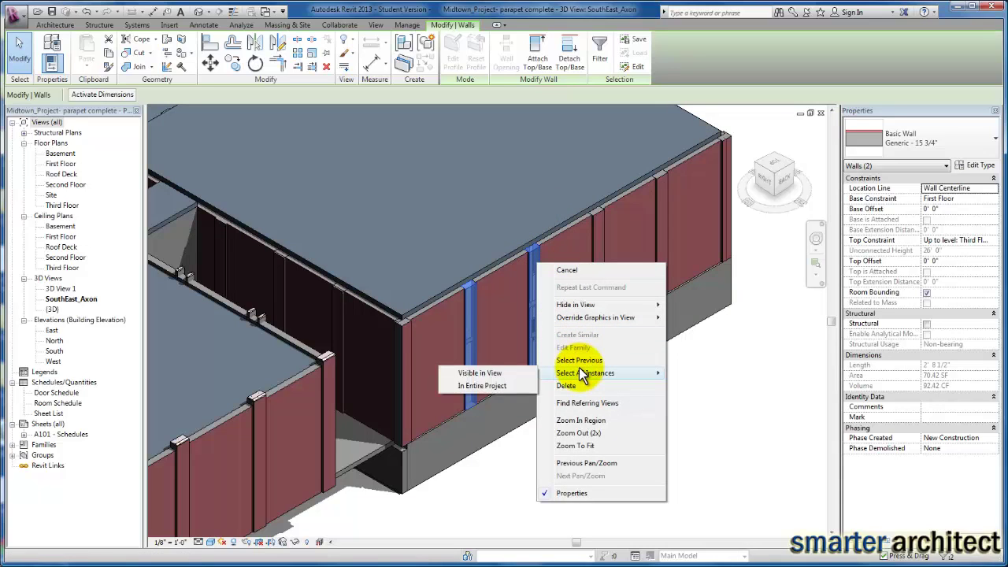
pyautogui.click(514, 373)
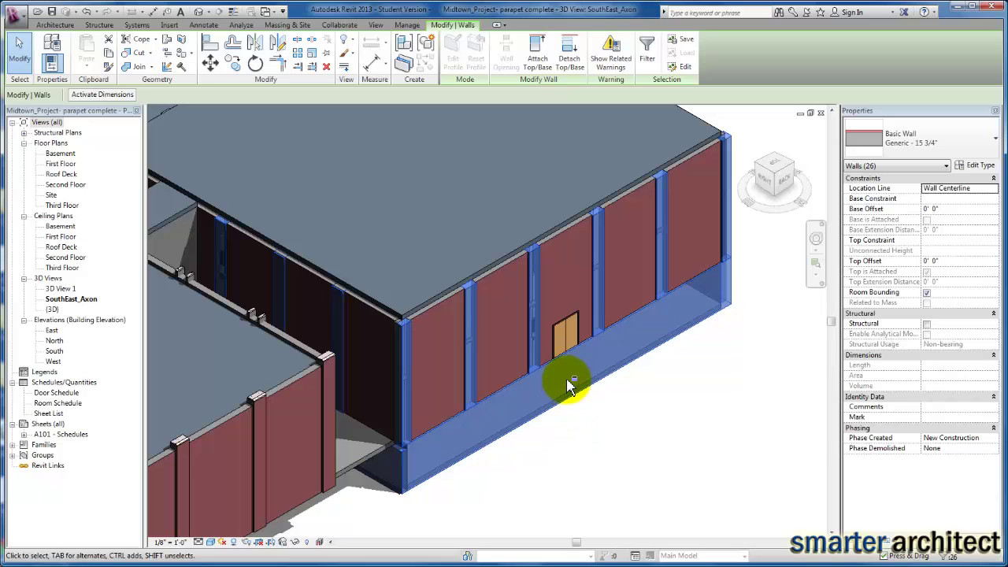
pyautogui.keyDown('shift'); pyautogui.click(719, 318); pyautogui.keyUp('shift')
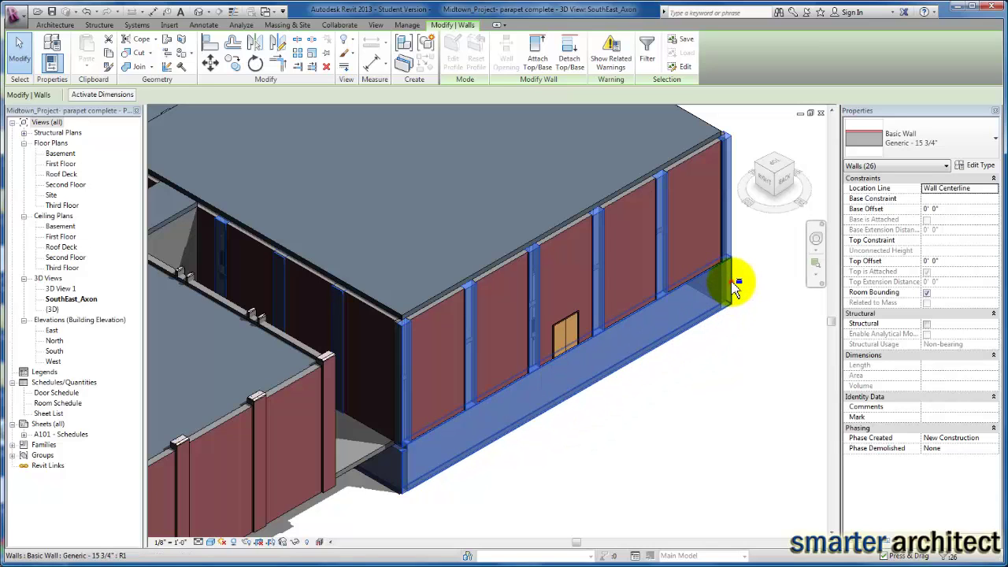
pyautogui.keyDown('shift'); pyautogui.click(406, 479); pyautogui.keyUp('shift')
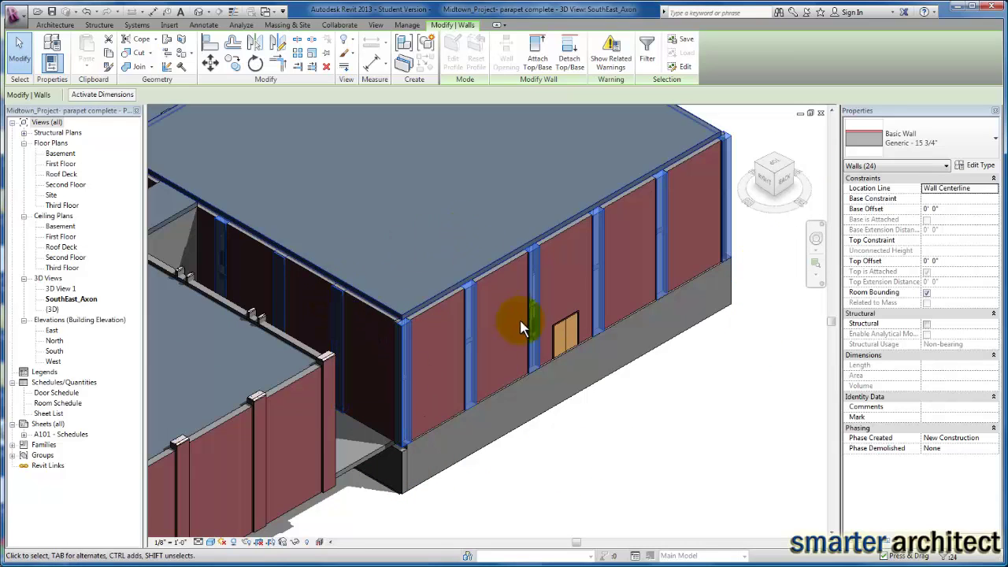
# Step: Give the 24 pilasters a 3' 0" Top Offset, dismiss the warning, and deselect
pyautogui.click(957, 260)
pyautogui.write('3')
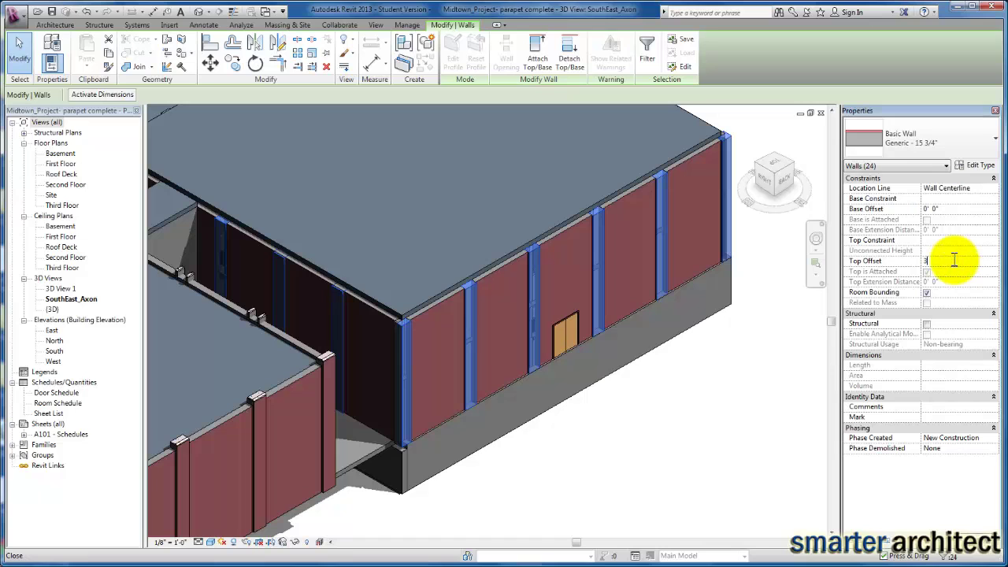
pyautogui.press('Return')
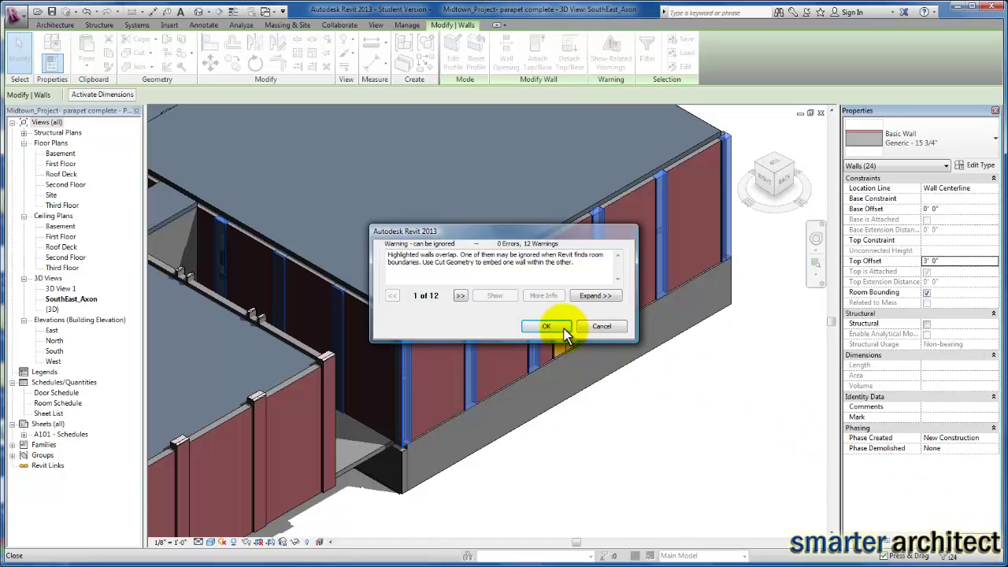
pyautogui.click(548, 326)
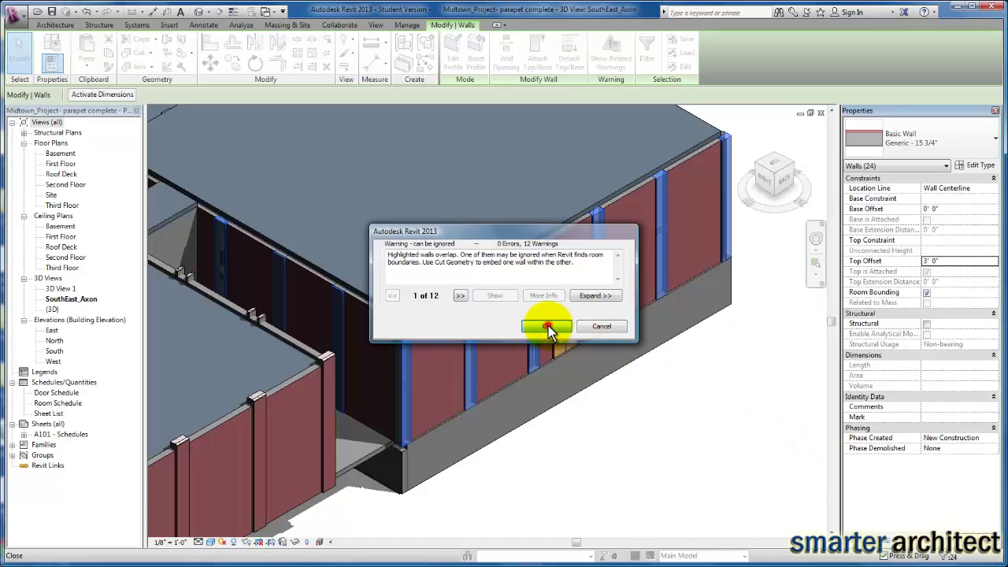
pyautogui.click(625, 449)
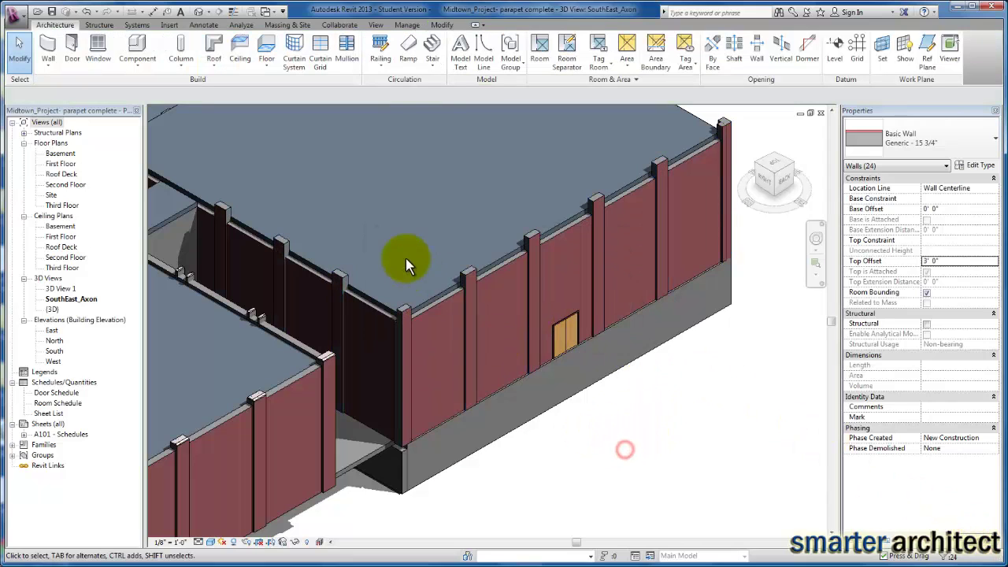
# Step: Set a 2' 0" Top Offset on the front and left parapet walls
pyautogui.click(509, 272)
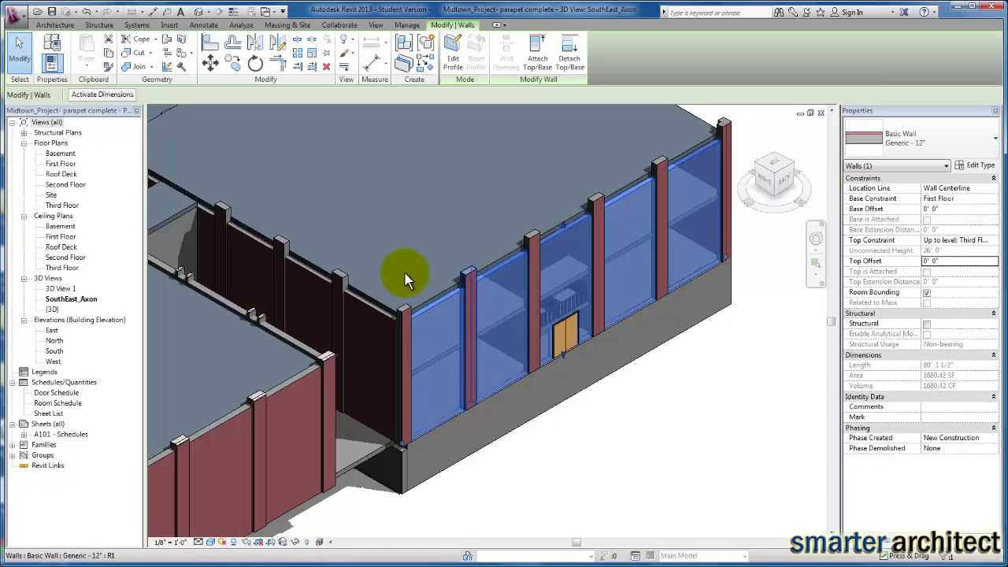
pyautogui.keyDown('ctrl'); pyautogui.click(377, 313); pyautogui.keyUp('ctrl')
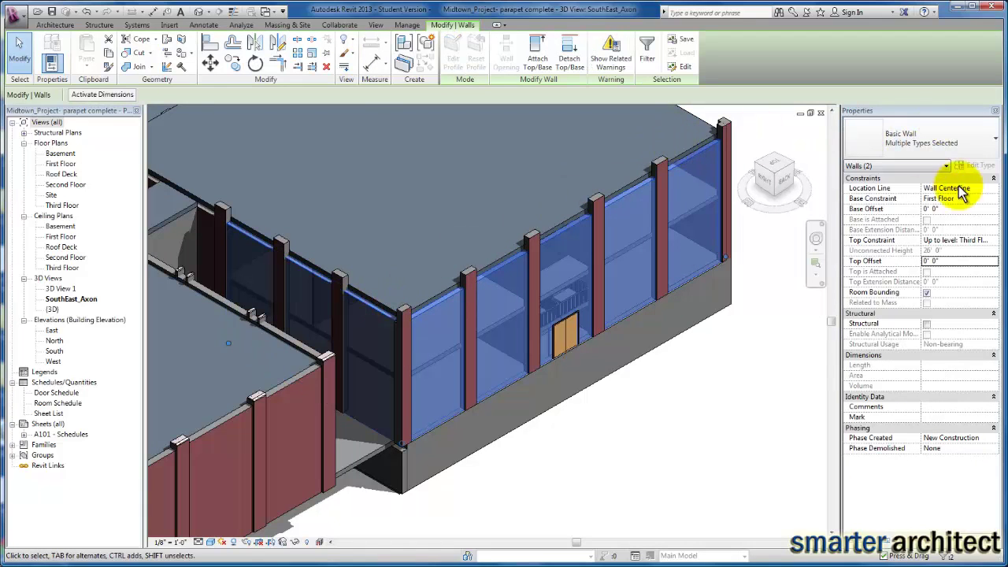
pyautogui.click(984, 262)
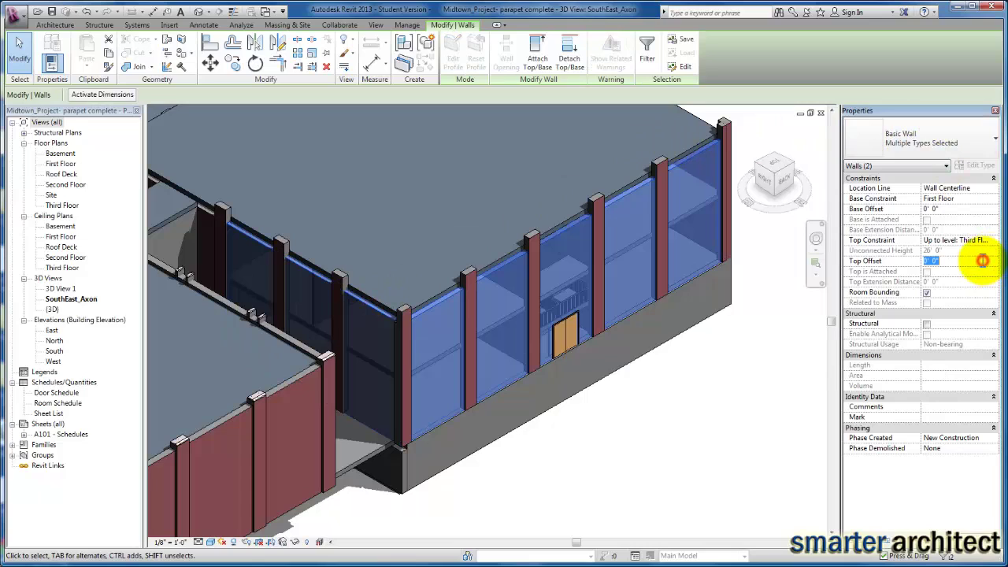
pyautogui.write('2')
pyautogui.press('Return')
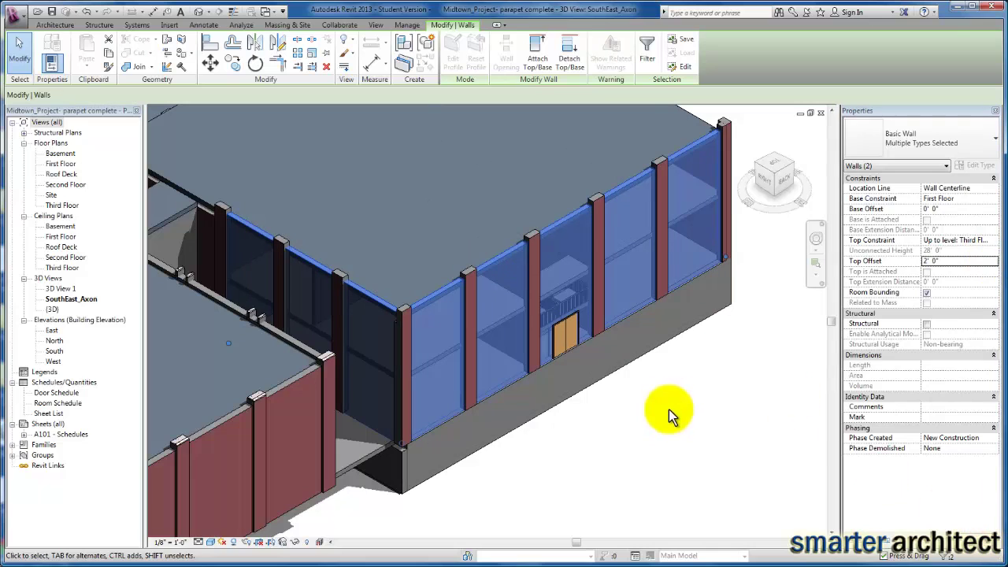
pyautogui.click(657, 442)
# Step: Change the third-floor roof's type to Basic Roof Generic - 4", then deselect it
pyautogui.scroll(-3, 635, 149)
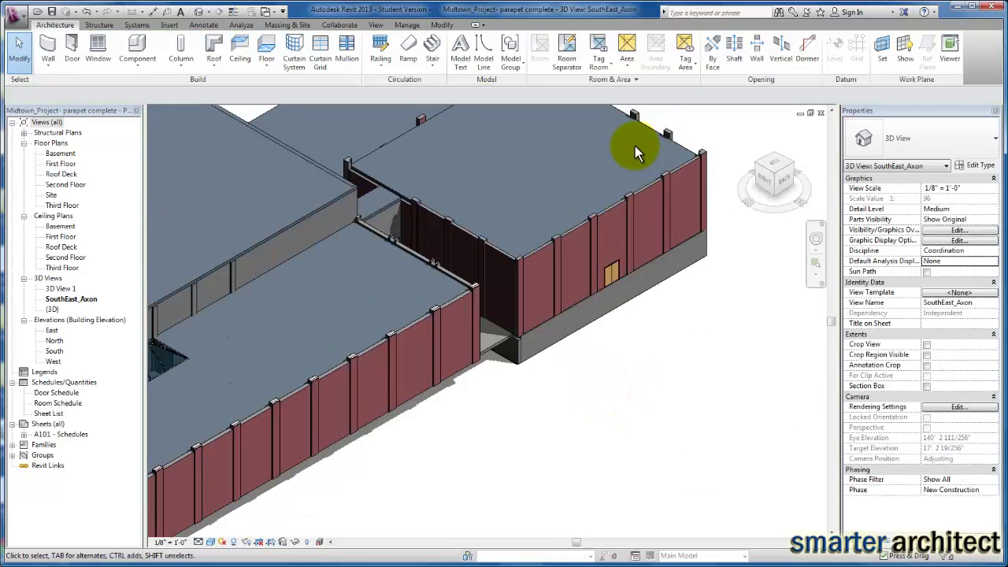
pyautogui.click(640, 137)
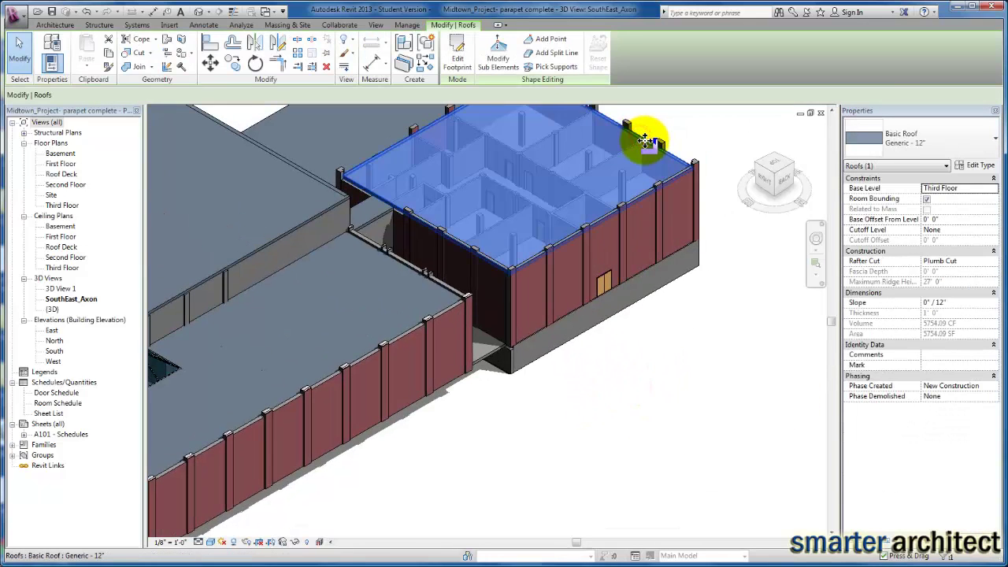
pyautogui.click(989, 148)
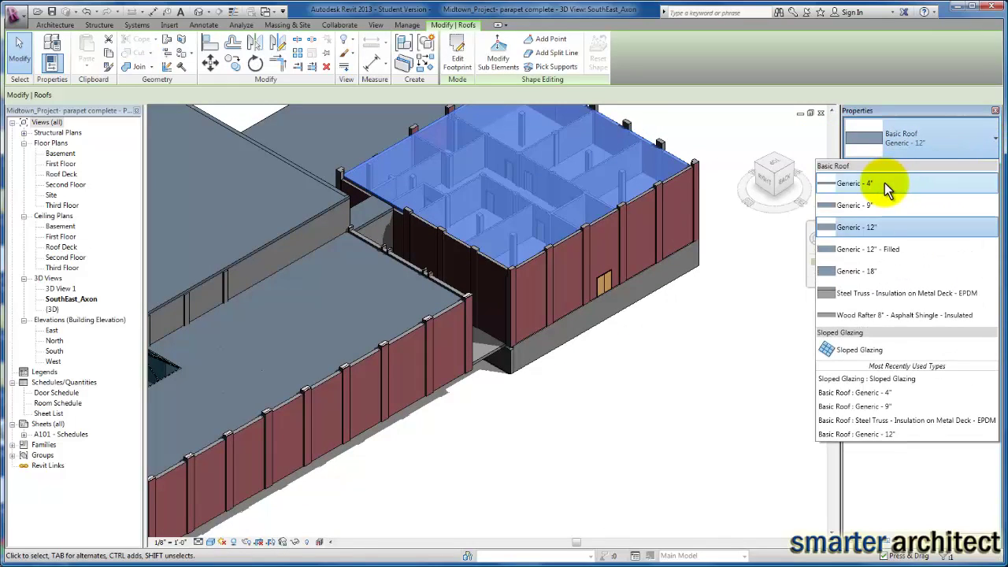
pyautogui.click(885, 182)
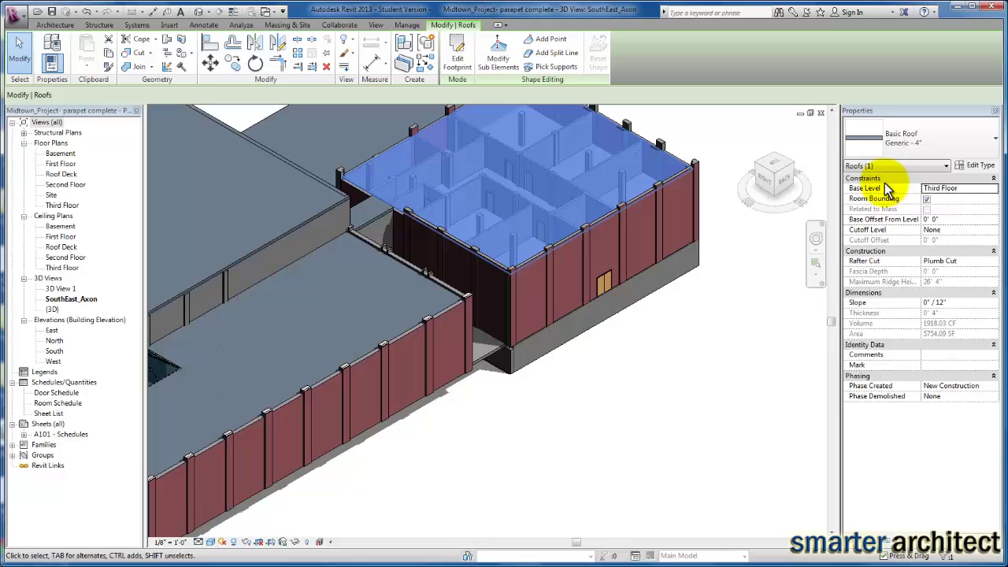
pyautogui.click(741, 343)
pyautogui.scroll(5, 522, 275)
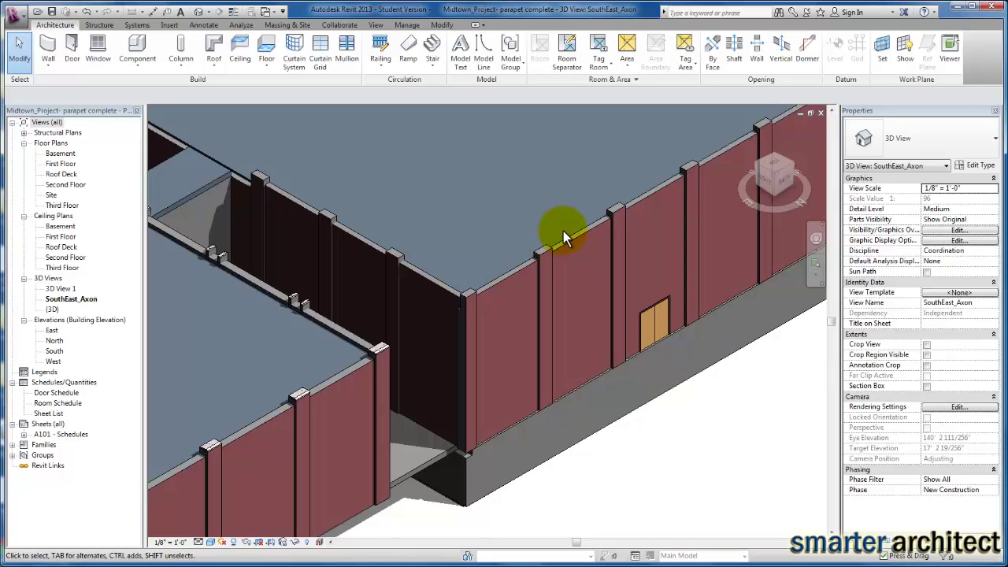
pyautogui.keyDown('shift'); pyautogui.moveTo(564, 231); pyautogui.dragTo(556, 243, button='middle'); pyautogui.keyUp('shift')
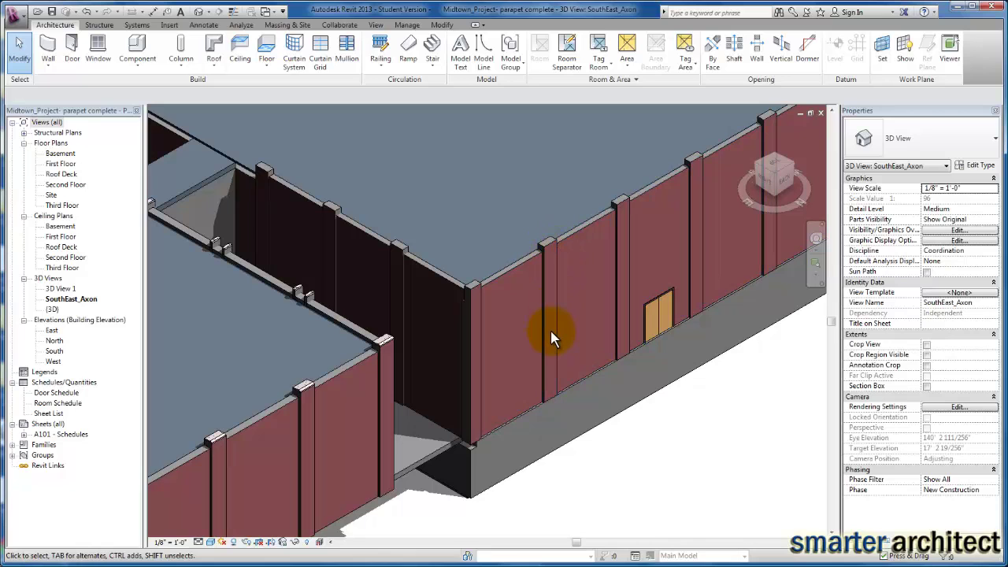
pyautogui.keyDown('shift'); pyautogui.moveTo(554, 336); pyautogui.dragTo(529, 360, button='middle'); pyautogui.keyUp('shift')
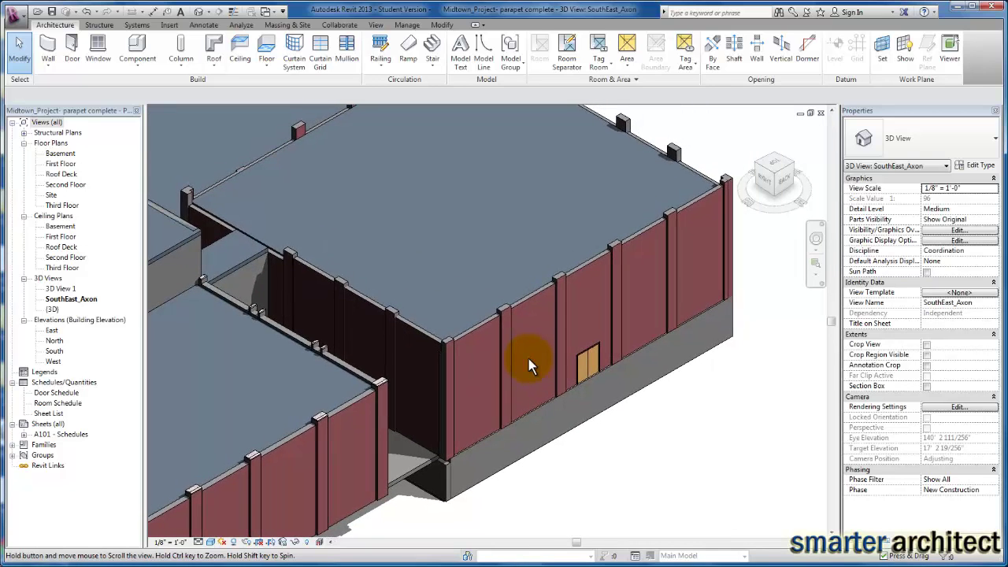